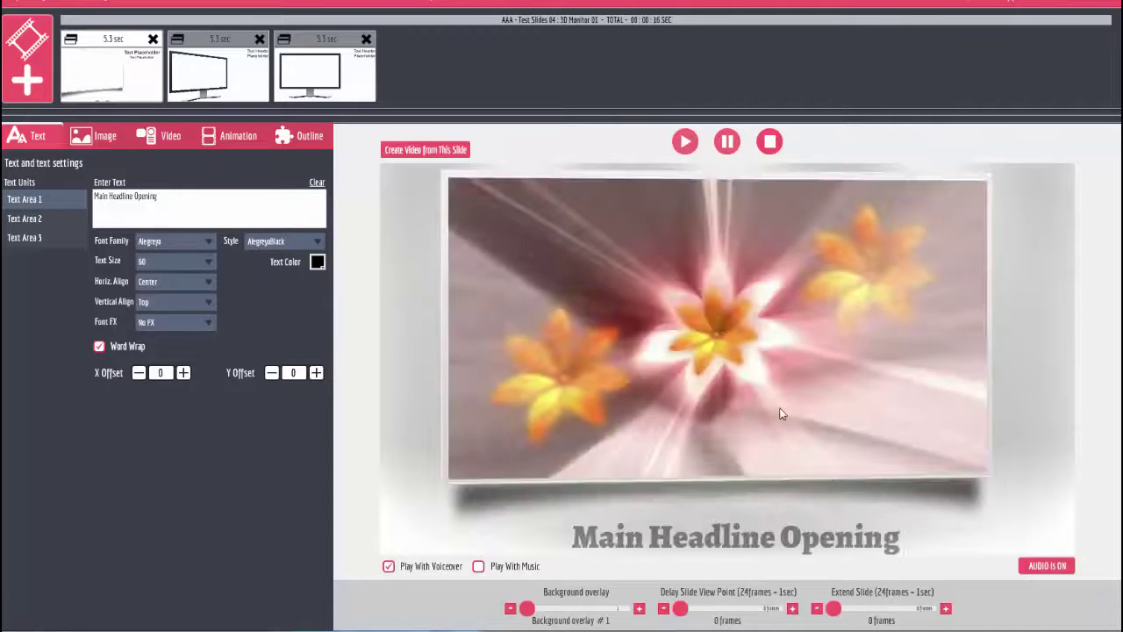
# - Extend the first slide's view-point delay to 38 frames (6.9 s), then open the second slide
pyautogui.click(793, 609)
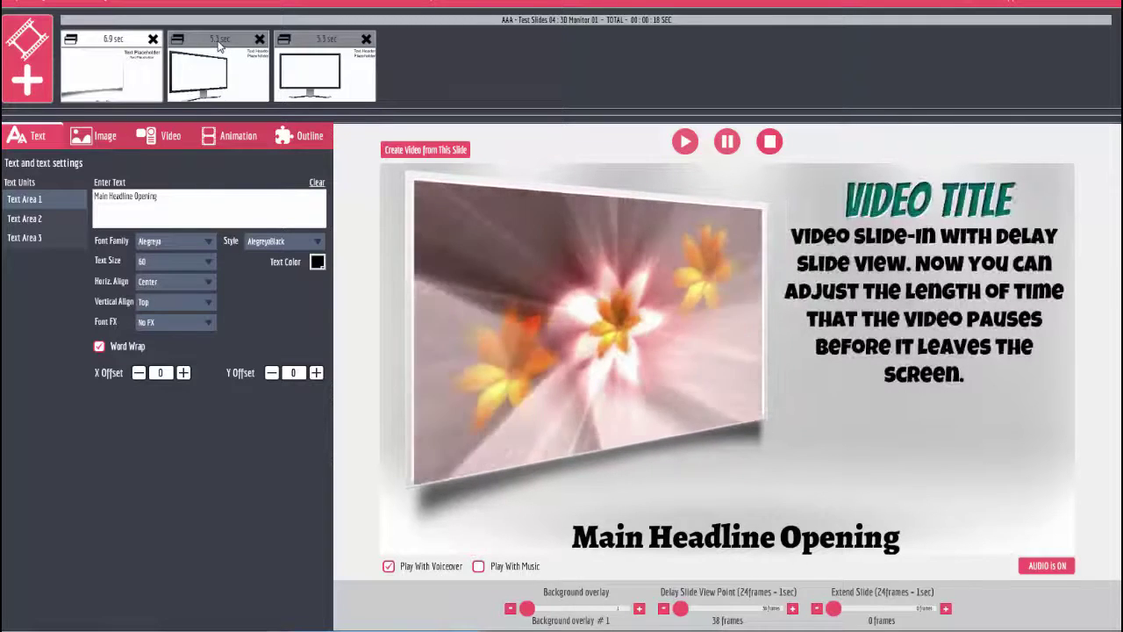
pyautogui.click(219, 47)
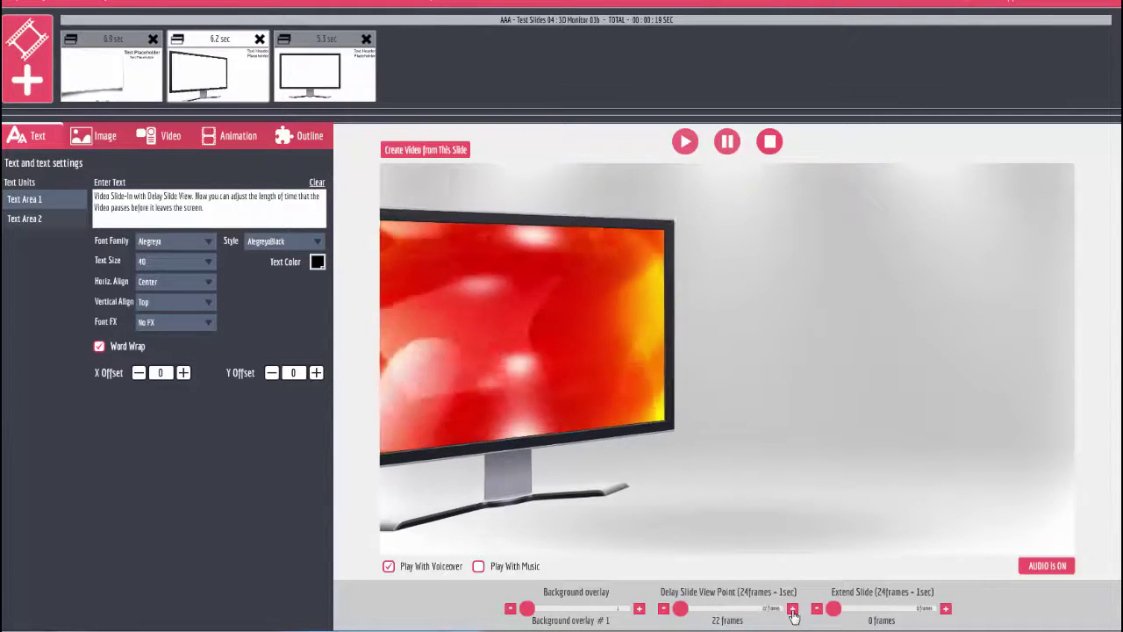
# - Raise the second slide's Delay Slide View Point to 97 frames, making it 9.4 seconds
pyautogui.click(792, 610)
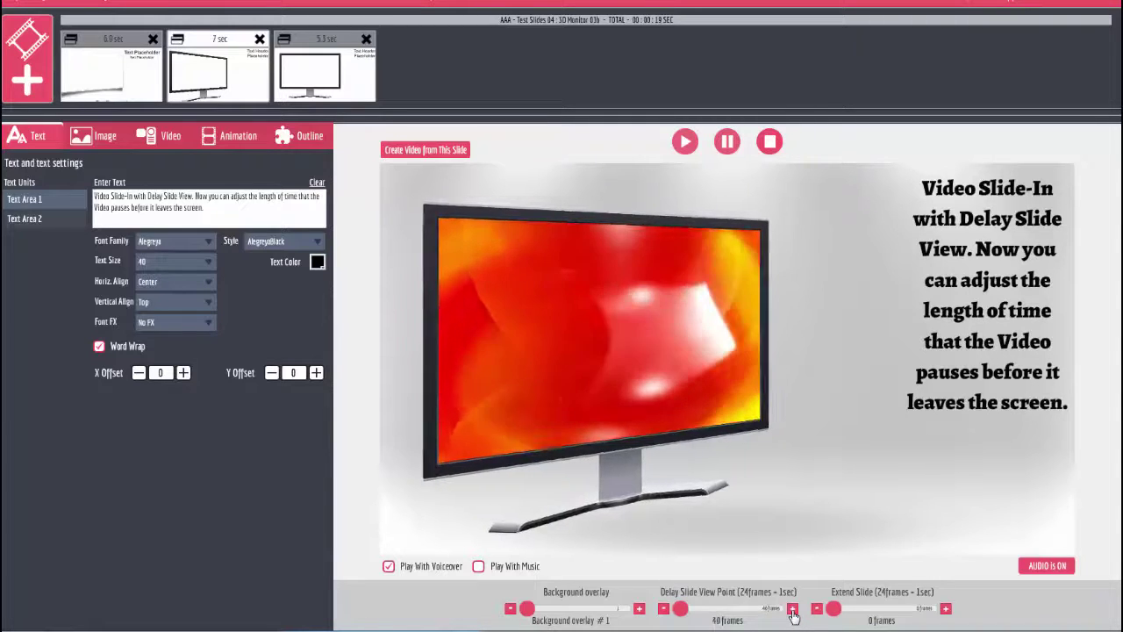
pyautogui.click(793, 609)
pyautogui.click(792, 609)
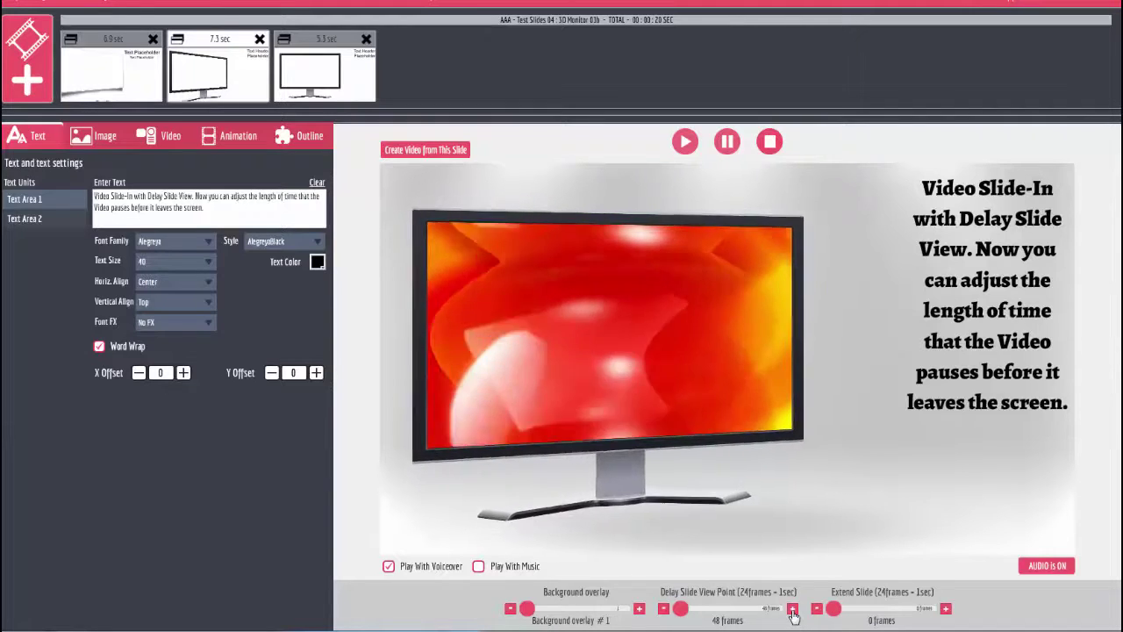
pyautogui.click(793, 608)
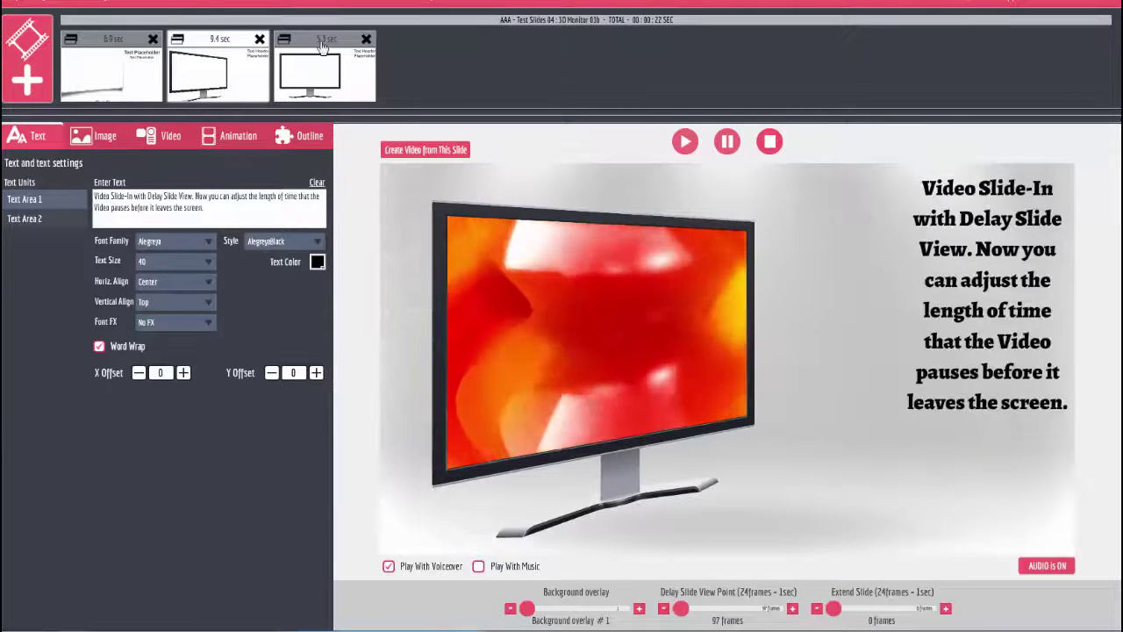
# - Open the blue-backdrop third slide and set its view-point delay to 49 frames (7.4 s)
pyautogui.click(320, 44)
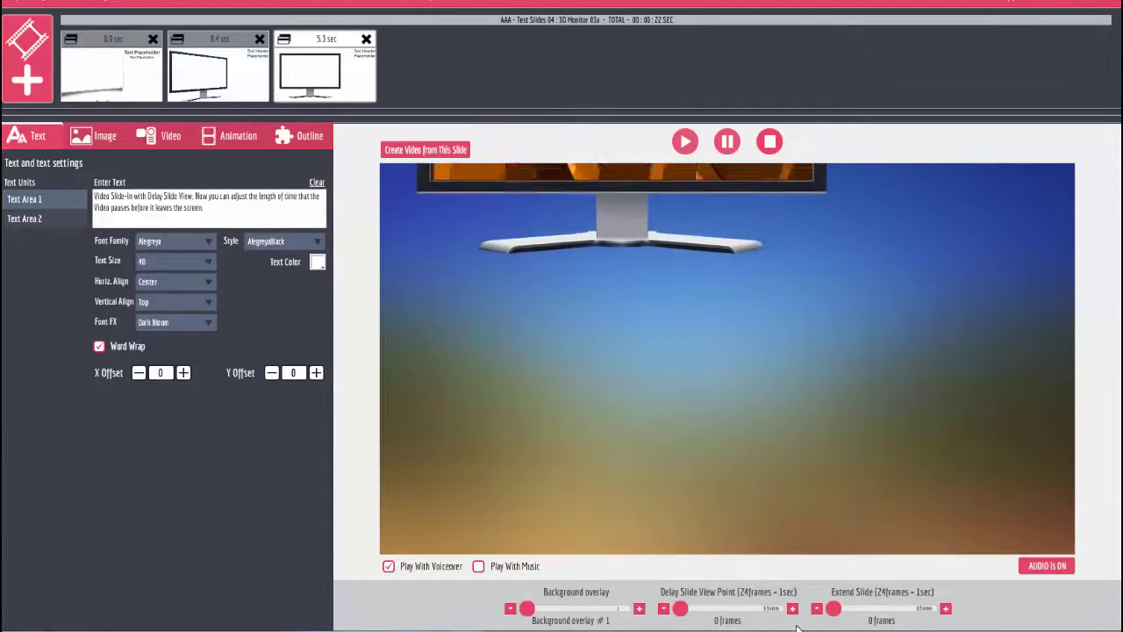
pyautogui.click(792, 608)
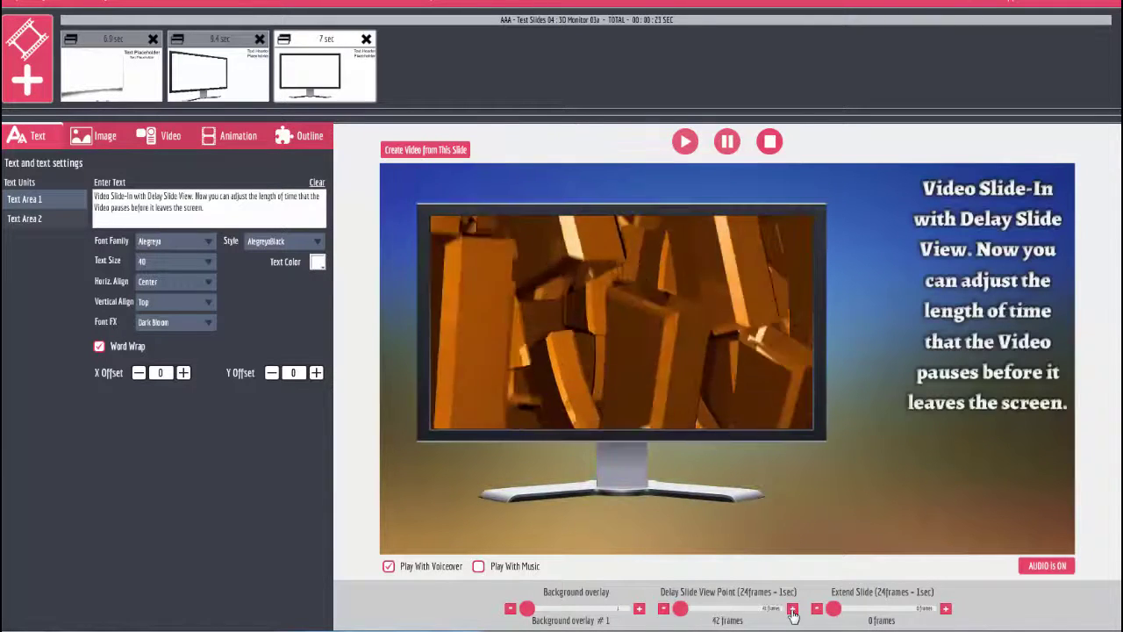
pyautogui.click(792, 608)
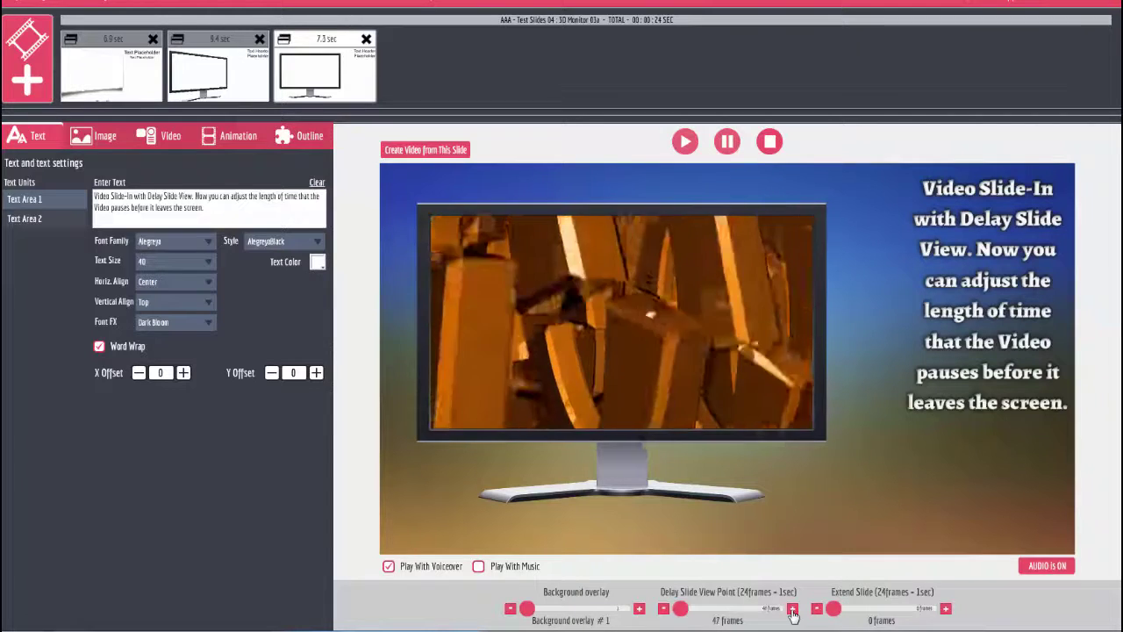
pyautogui.click(793, 608)
pyautogui.click(793, 608)
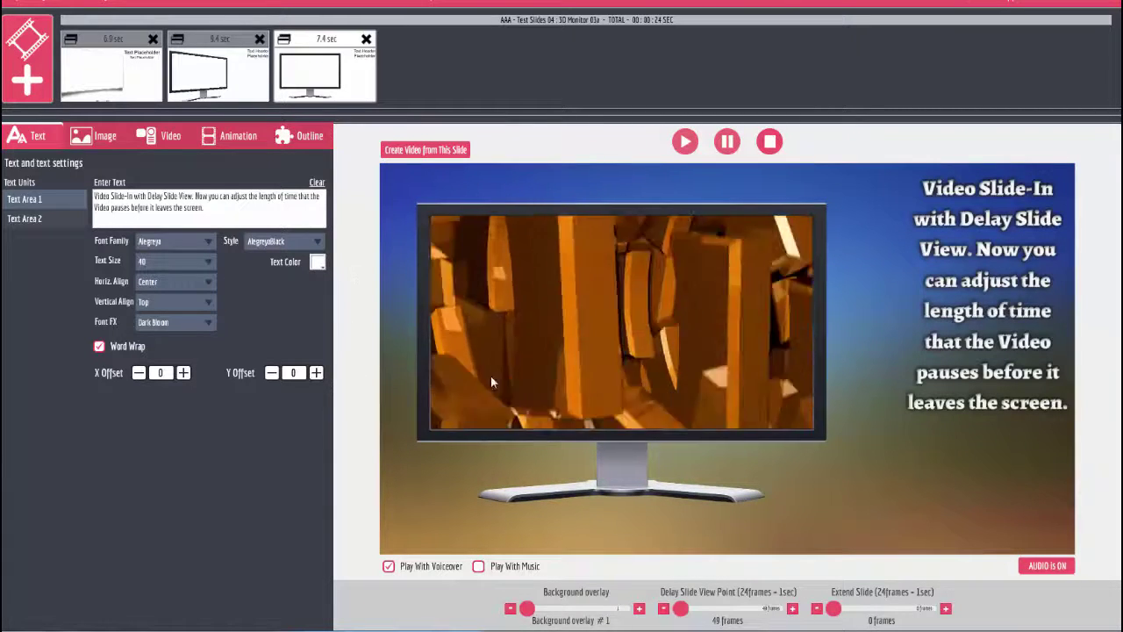
# - Switch between the first and second slides, ending on the second slide with style value 2
pyautogui.click(127, 40)
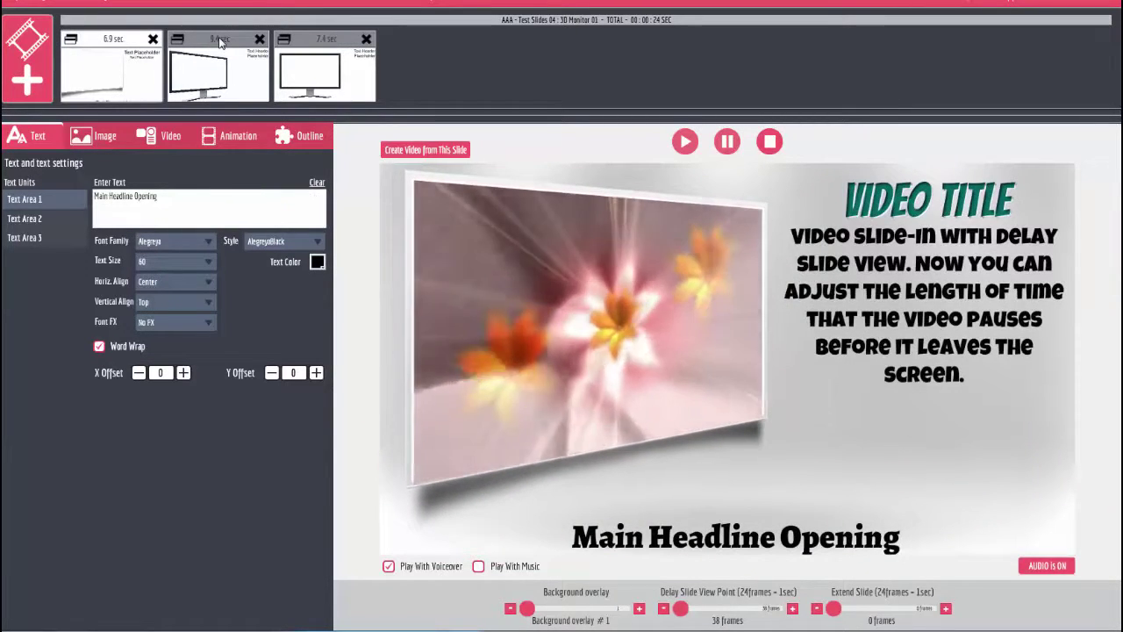
pyautogui.click(222, 43)
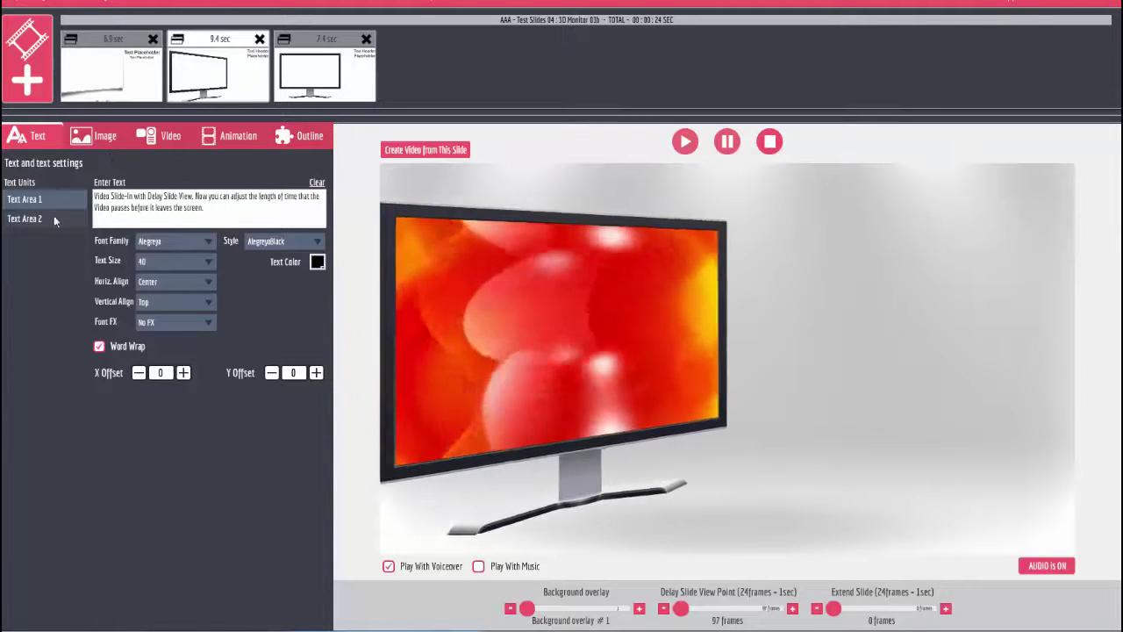
pyautogui.click(127, 41)
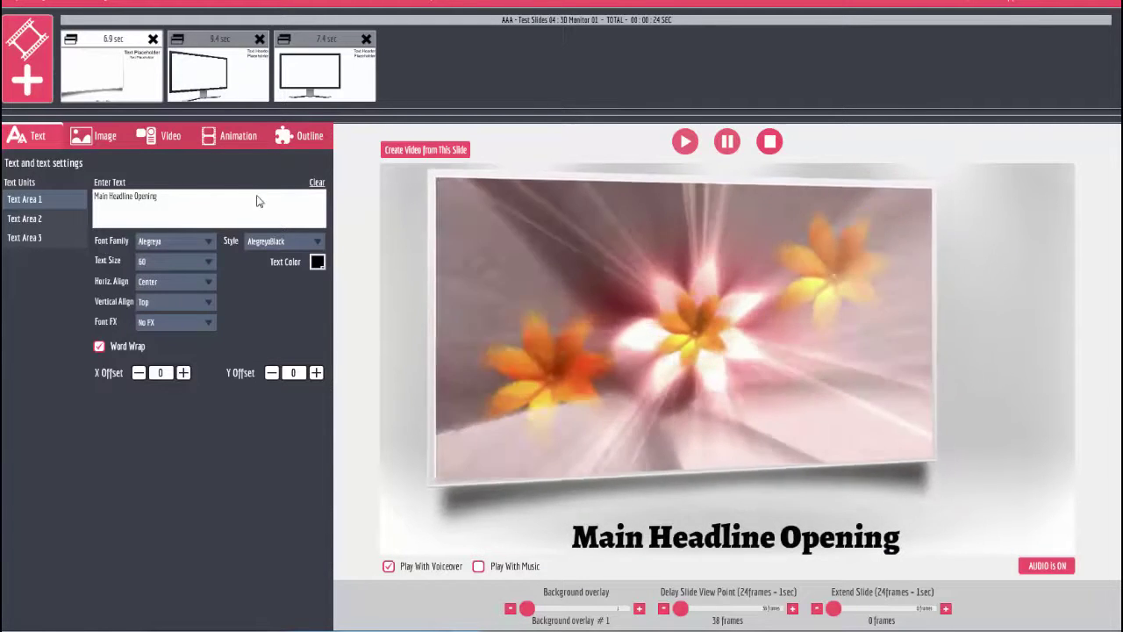
pyautogui.click(225, 43)
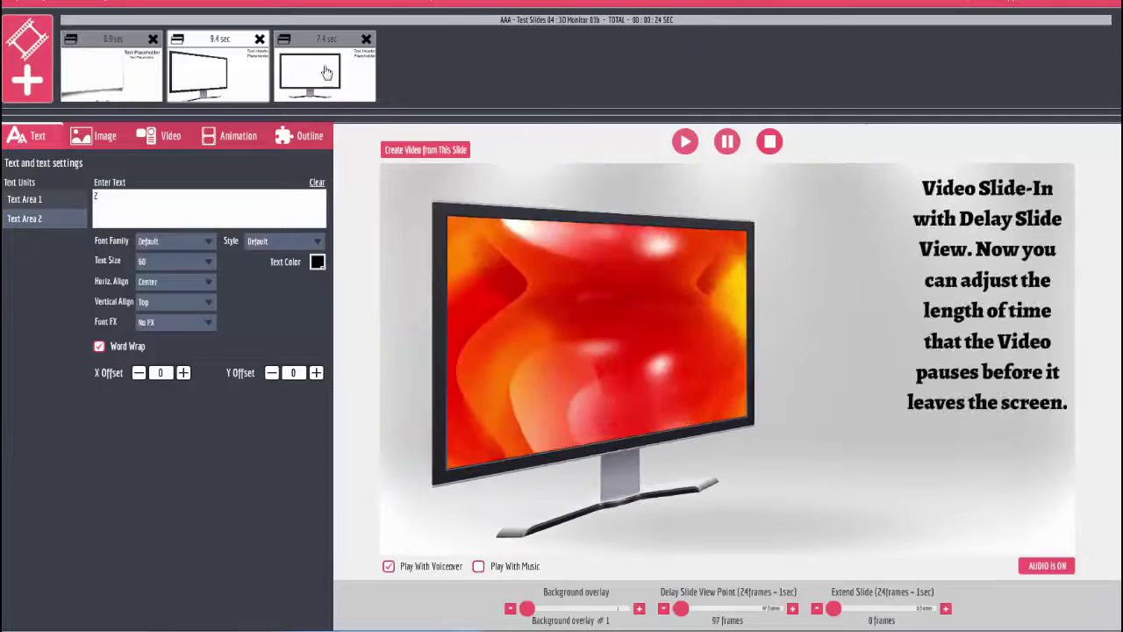
# - Try monitor styles 3, 4 and 5 in the second slide's Text Area 2, replaying each preview
pyautogui.click(218, 45)
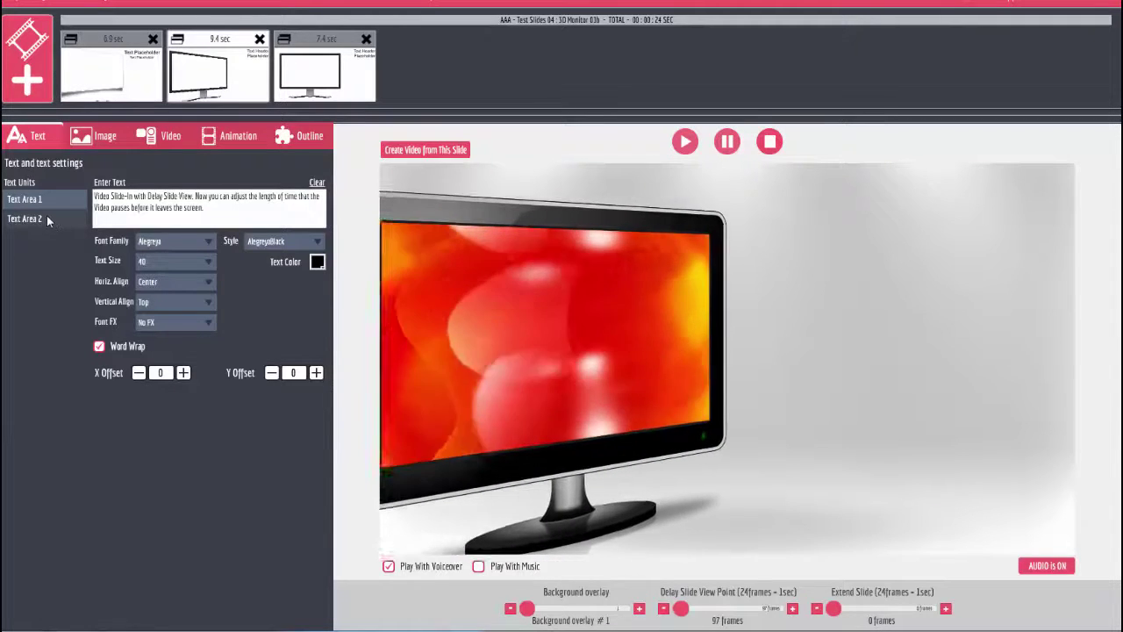
pyautogui.click(47, 215)
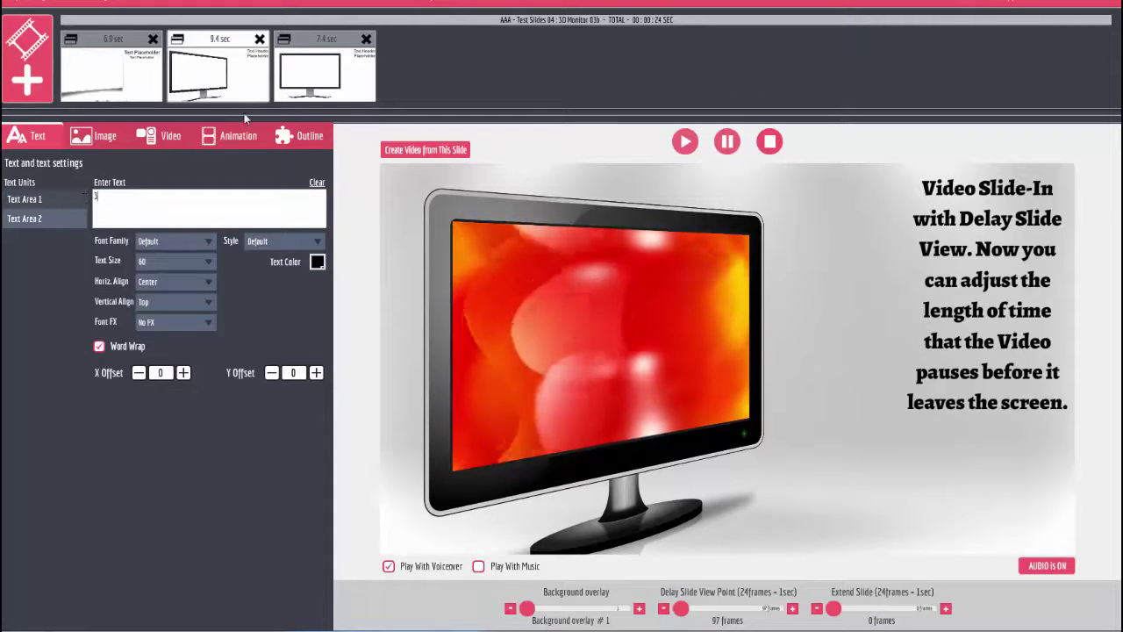
pyautogui.click(215, 44)
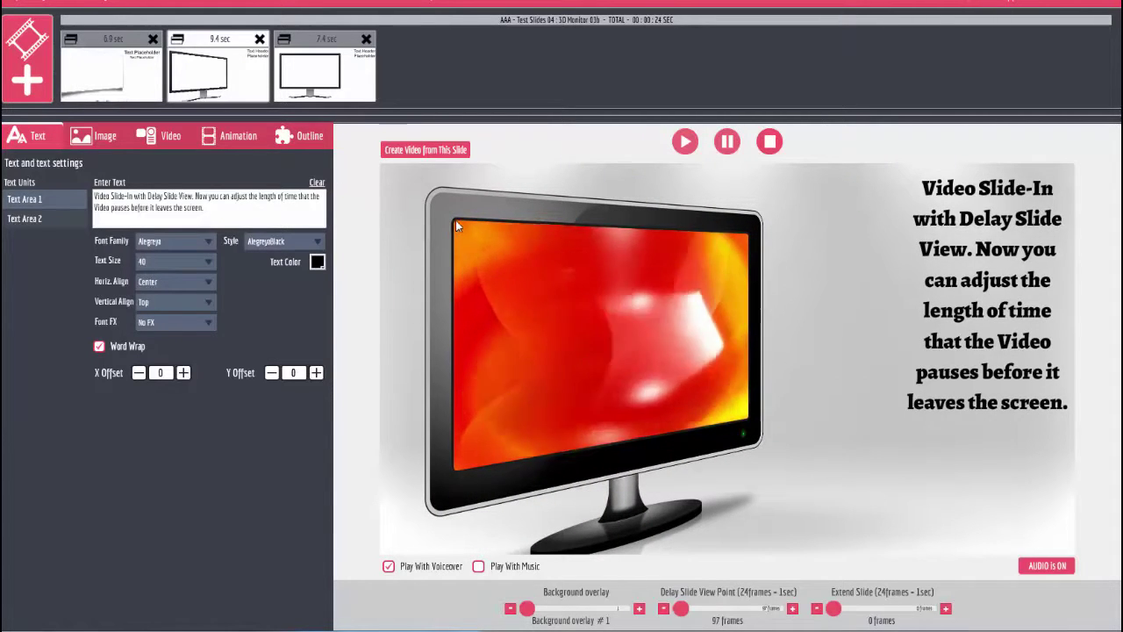
pyautogui.click(49, 220)
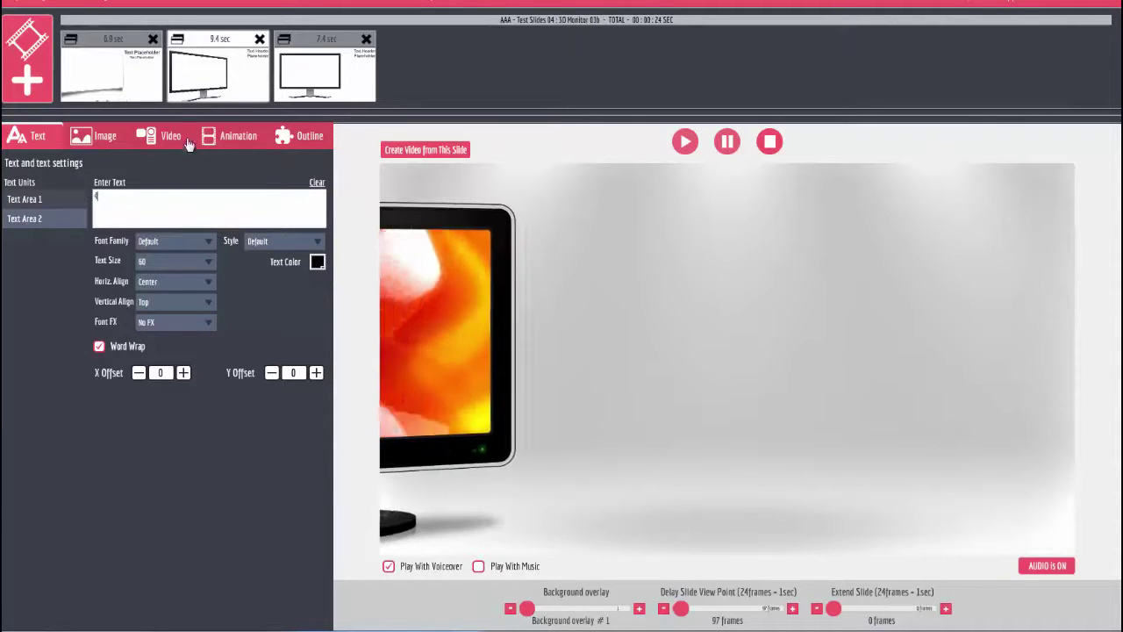
pyautogui.click(209, 48)
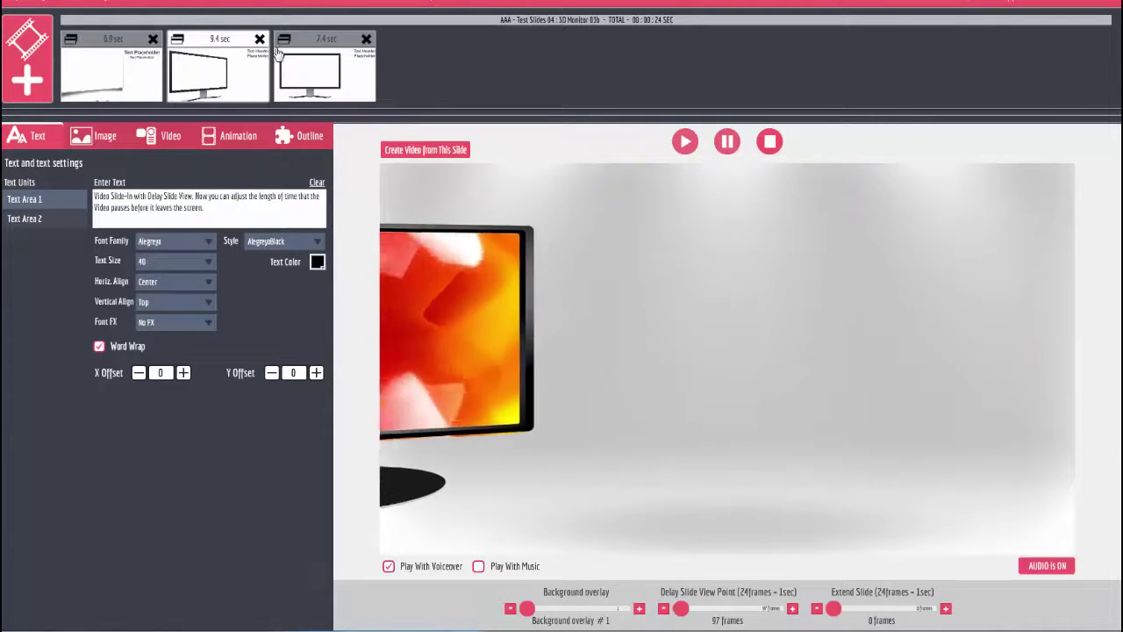
pyautogui.click(43, 219)
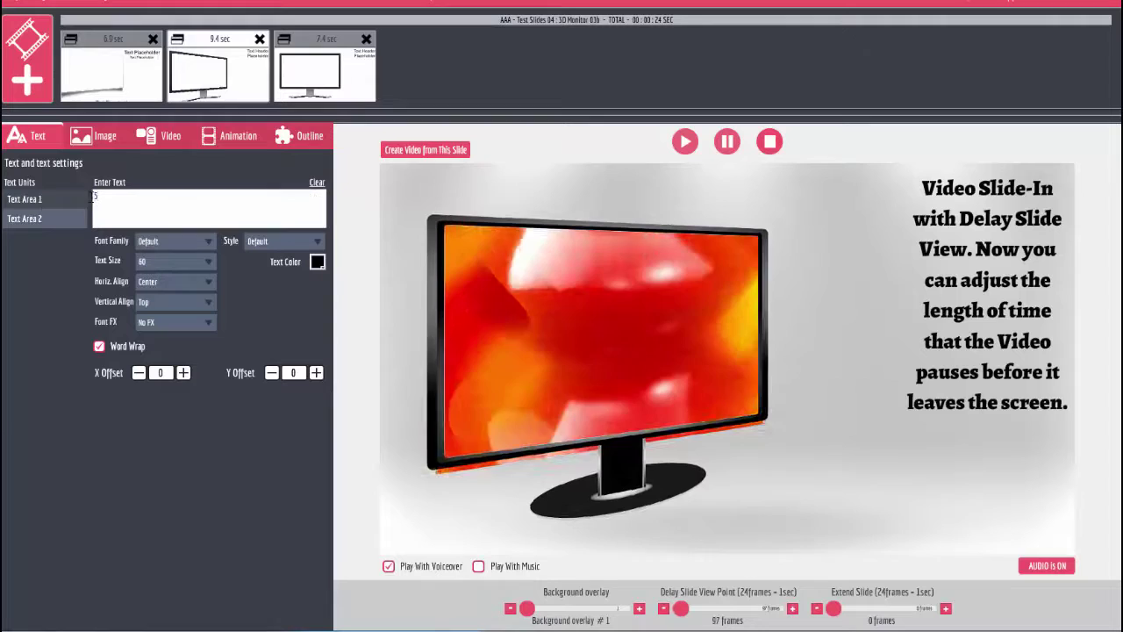
# - Replay the second slide in style 5, then try another Text Area 2 value and replay it
pyautogui.click(221, 42)
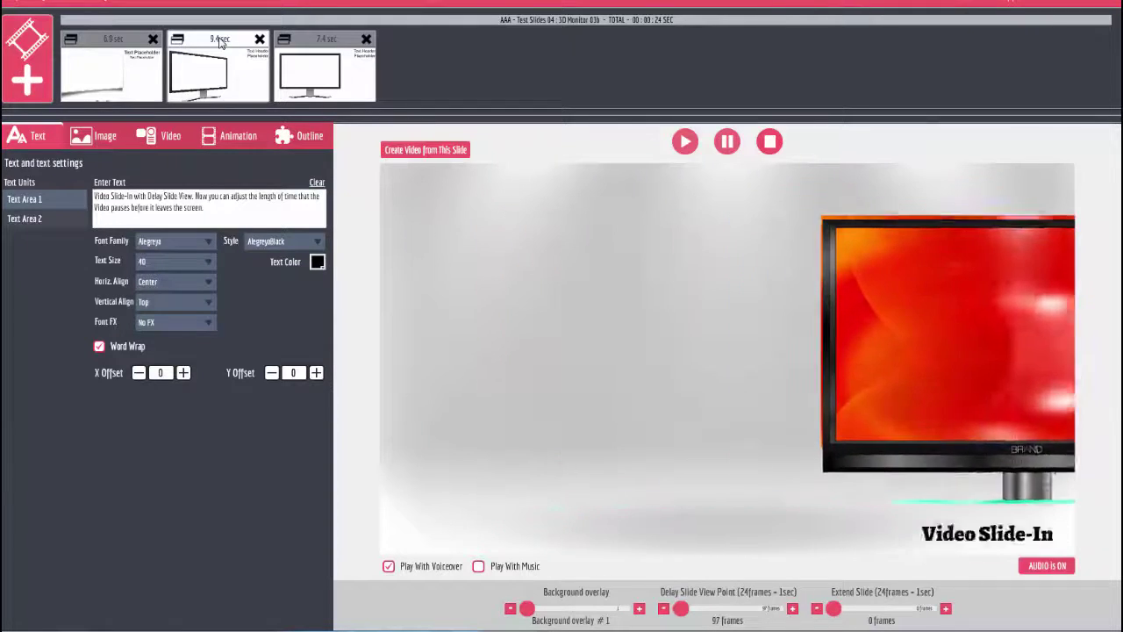
pyautogui.click(53, 222)
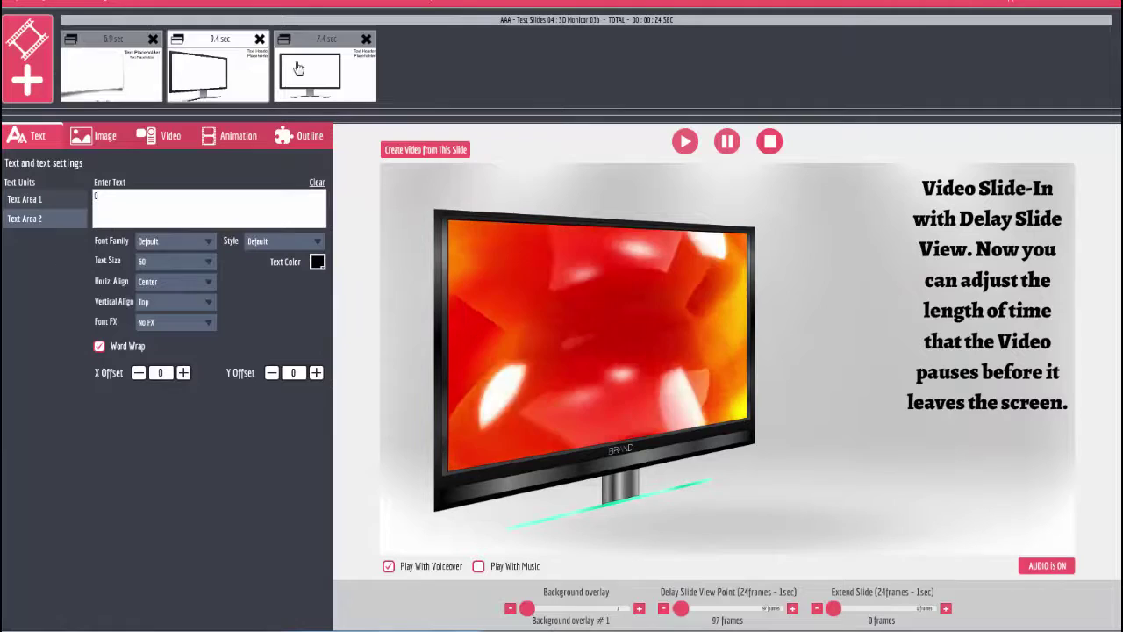
pyautogui.click(235, 48)
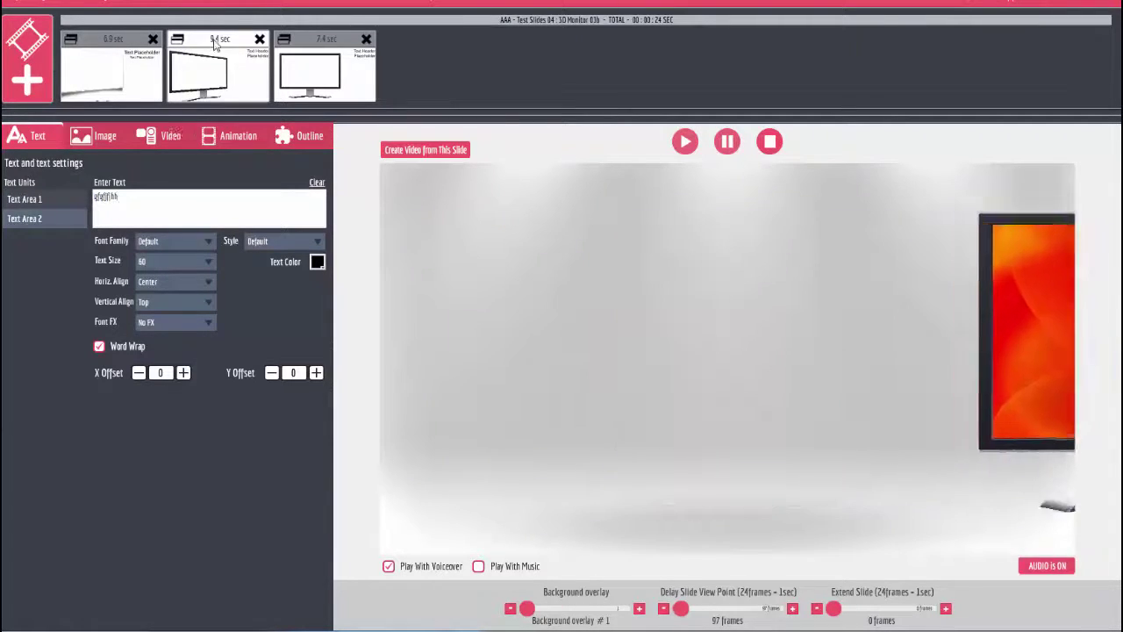
pyautogui.click(215, 46)
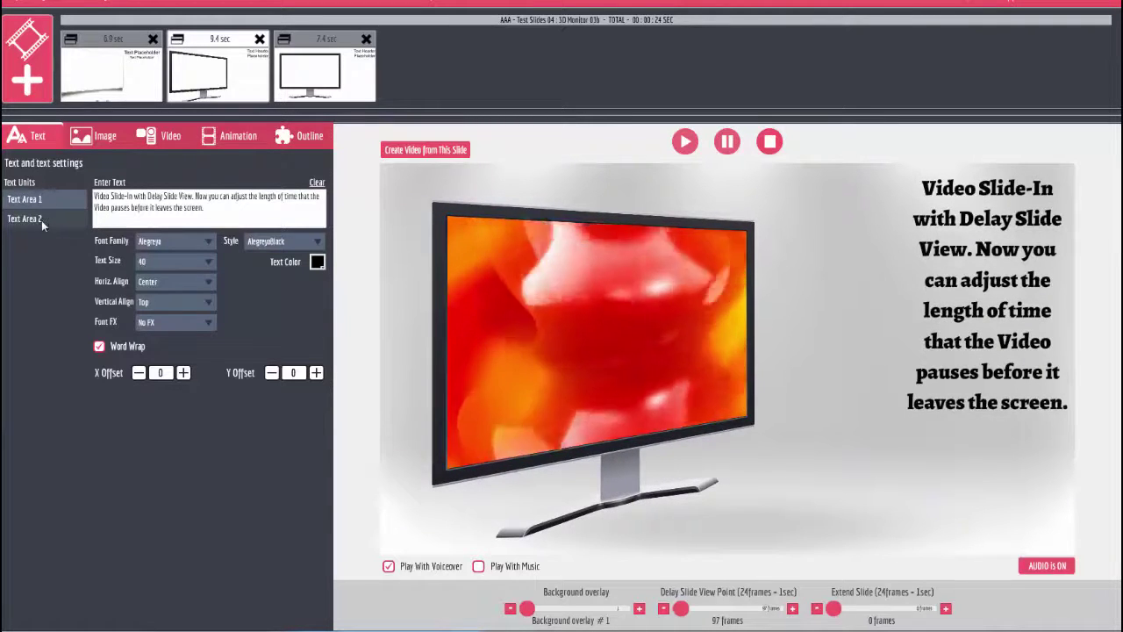
# - Clear the second slide's Text Area 2, check the resulting monitor, and open the third slide
pyautogui.click(42, 220)
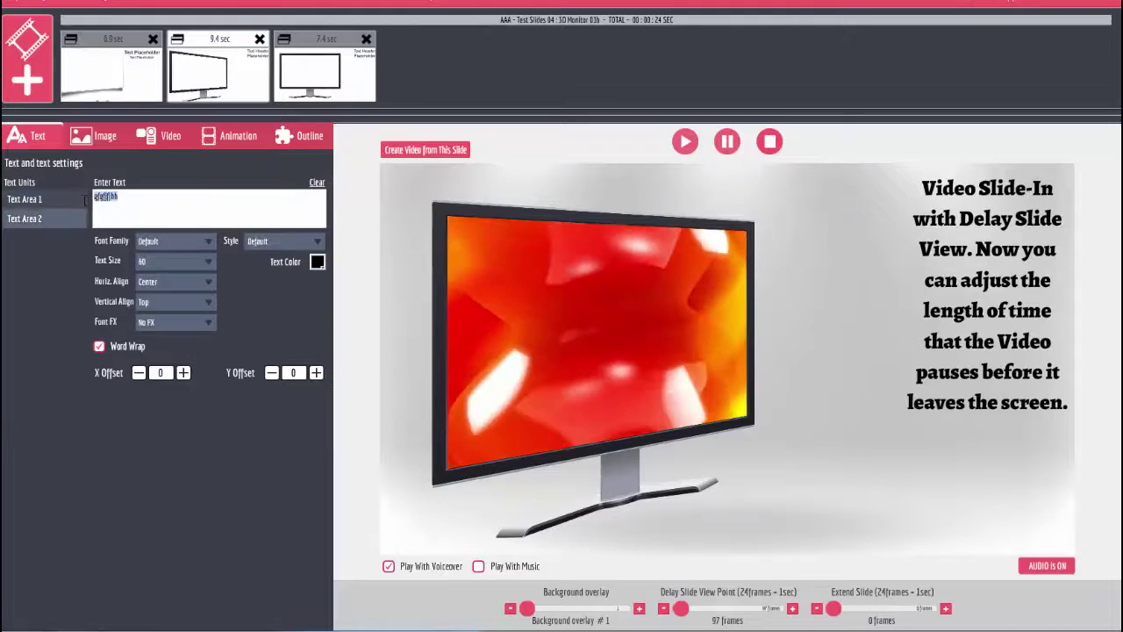
pyautogui.press('BackSpace')
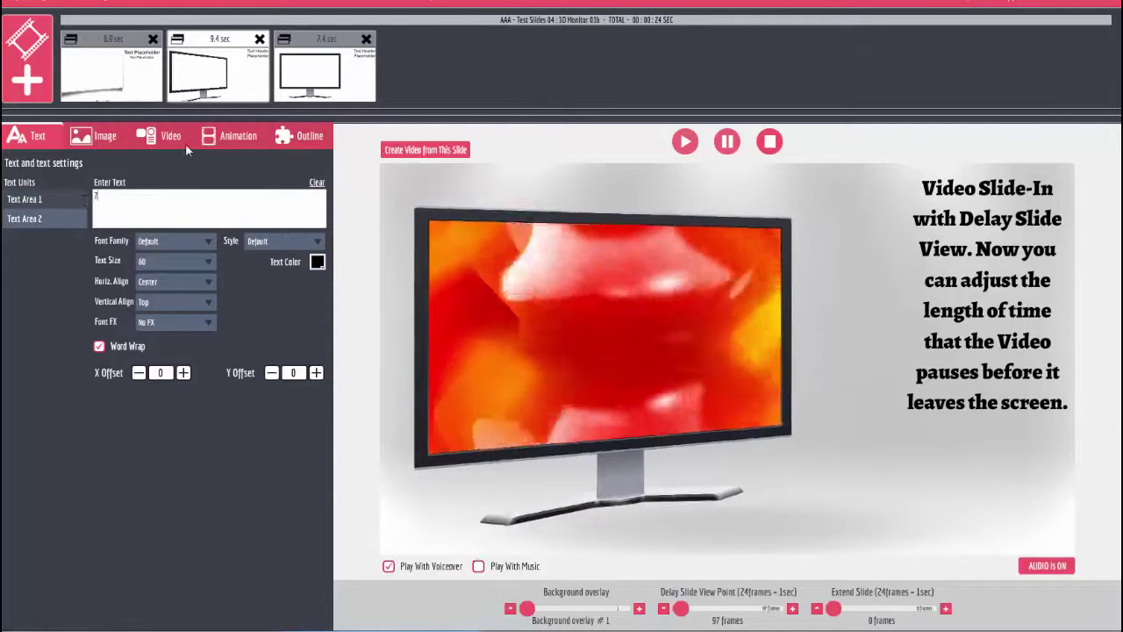
pyautogui.click(224, 49)
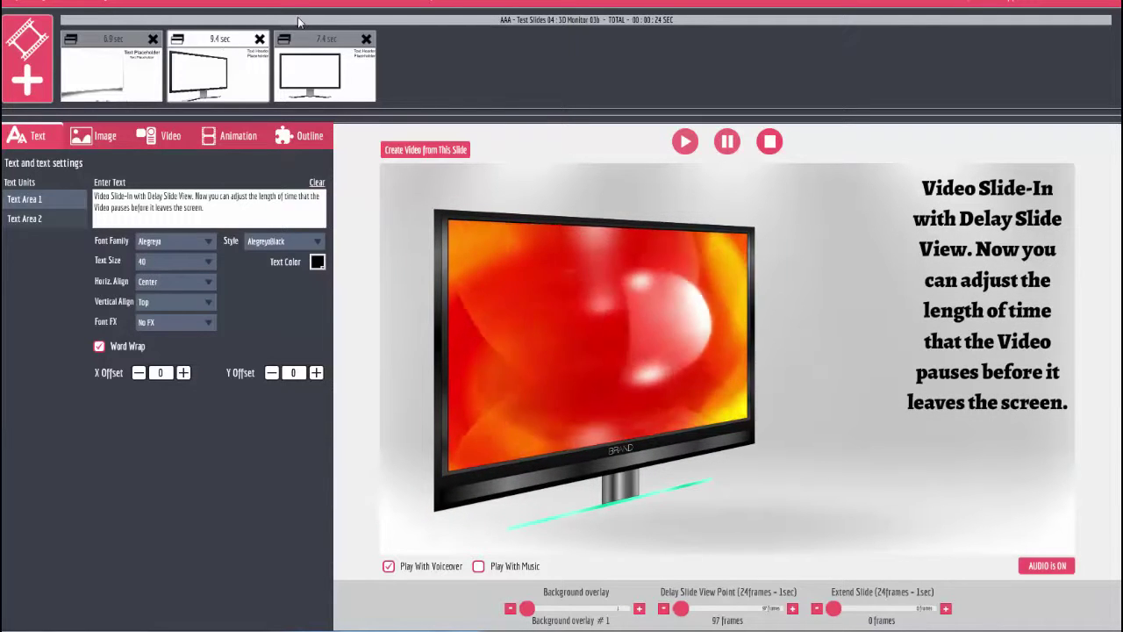
pyautogui.click(314, 45)
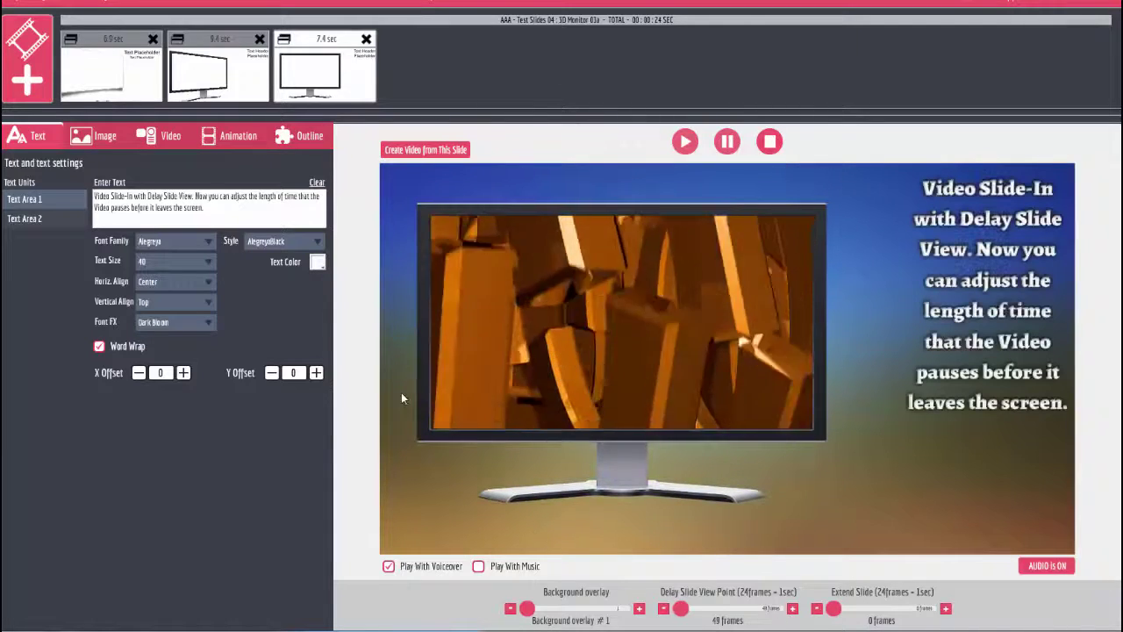
# - Preview the 3D Monitor 01a slide's monitor in Text Area 2 styles 3, 4, 5 and 2
pyautogui.click(78, 225)
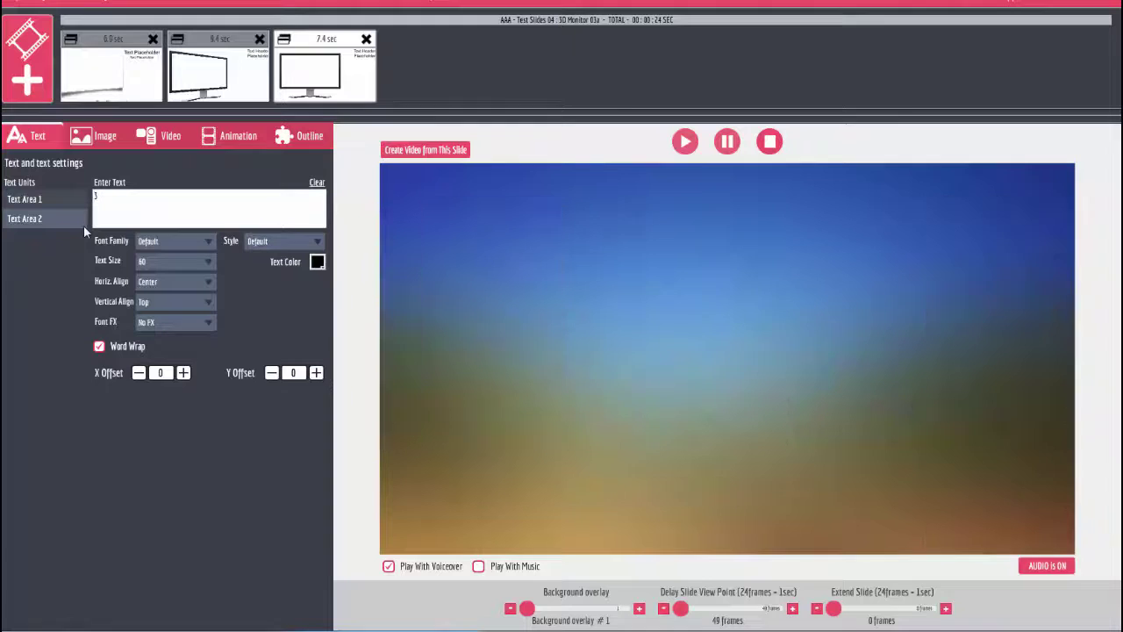
pyautogui.click(326, 43)
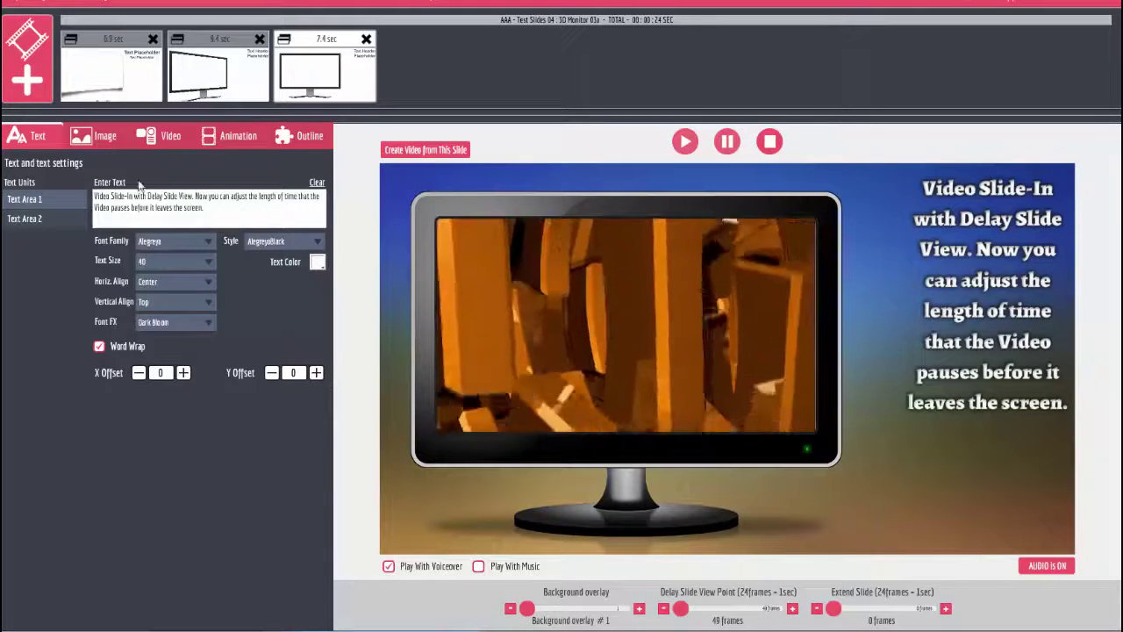
pyautogui.click(55, 219)
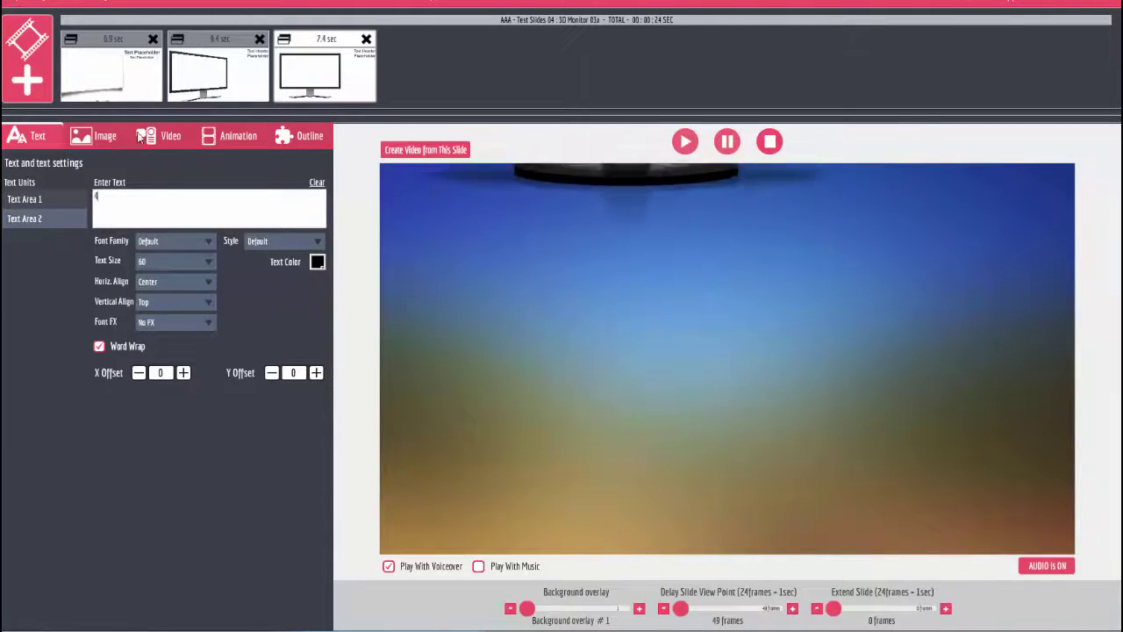
pyautogui.click(331, 46)
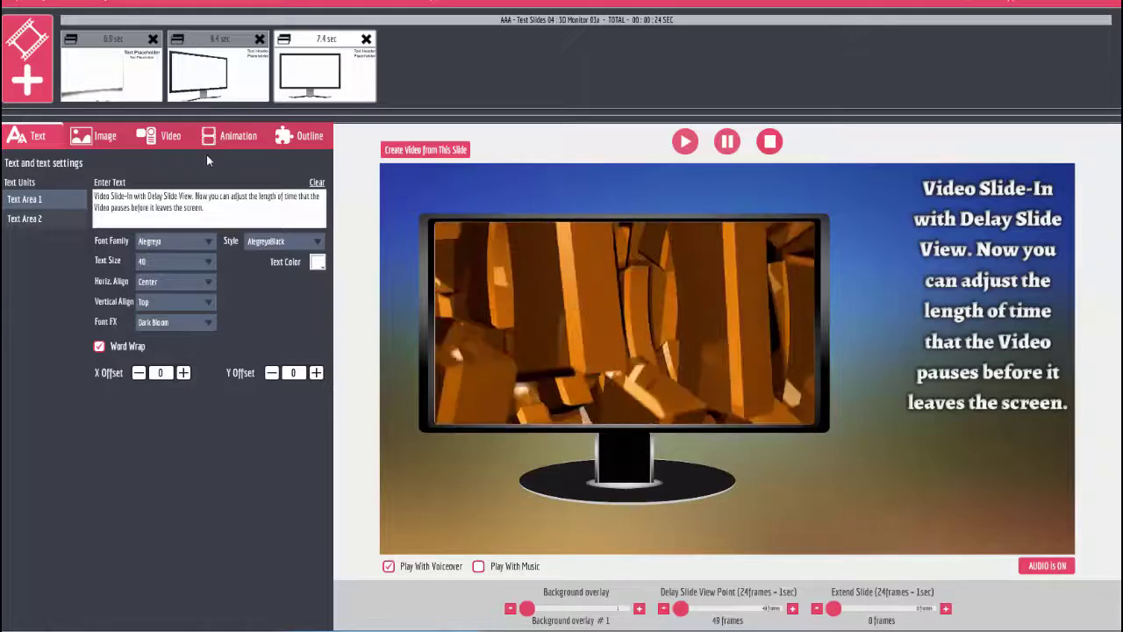
pyautogui.click(30, 220)
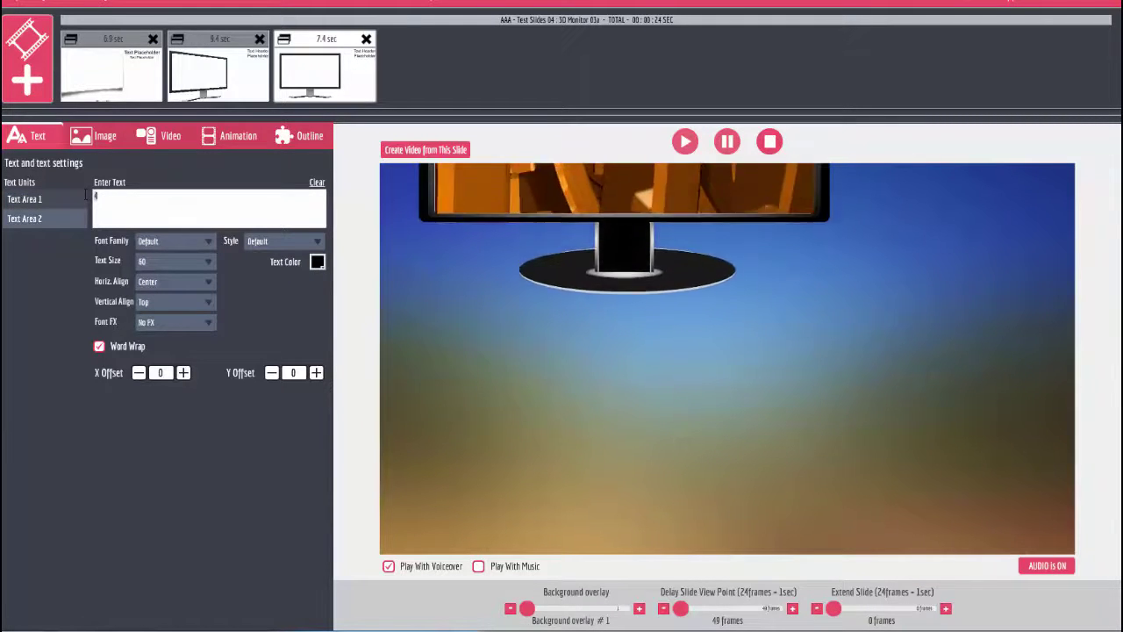
pyautogui.click(322, 42)
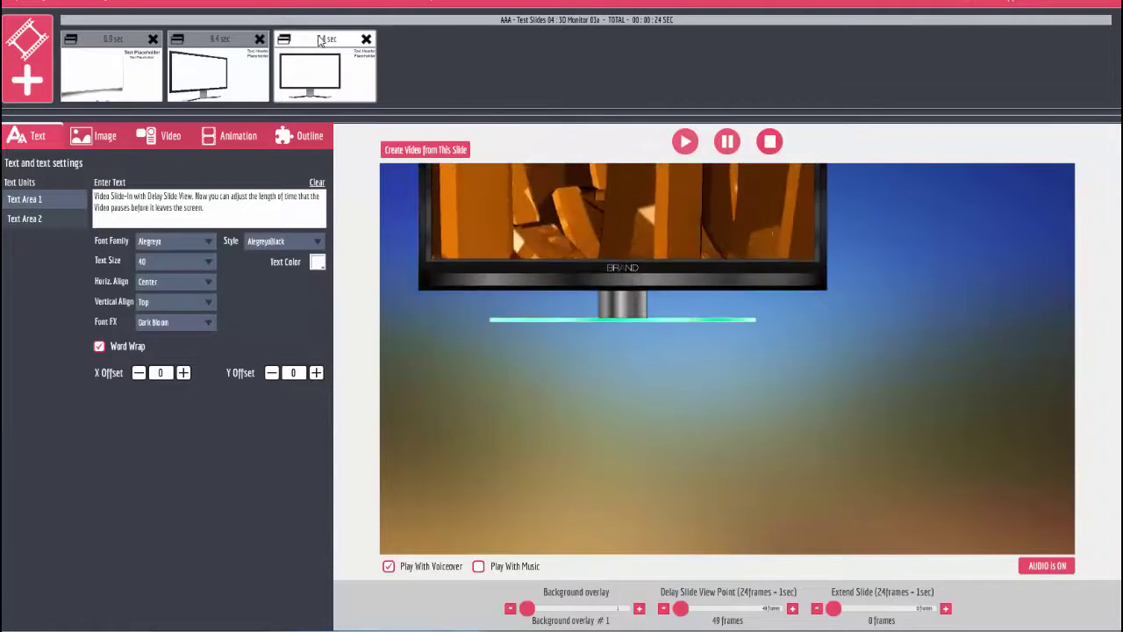
pyautogui.click(41, 219)
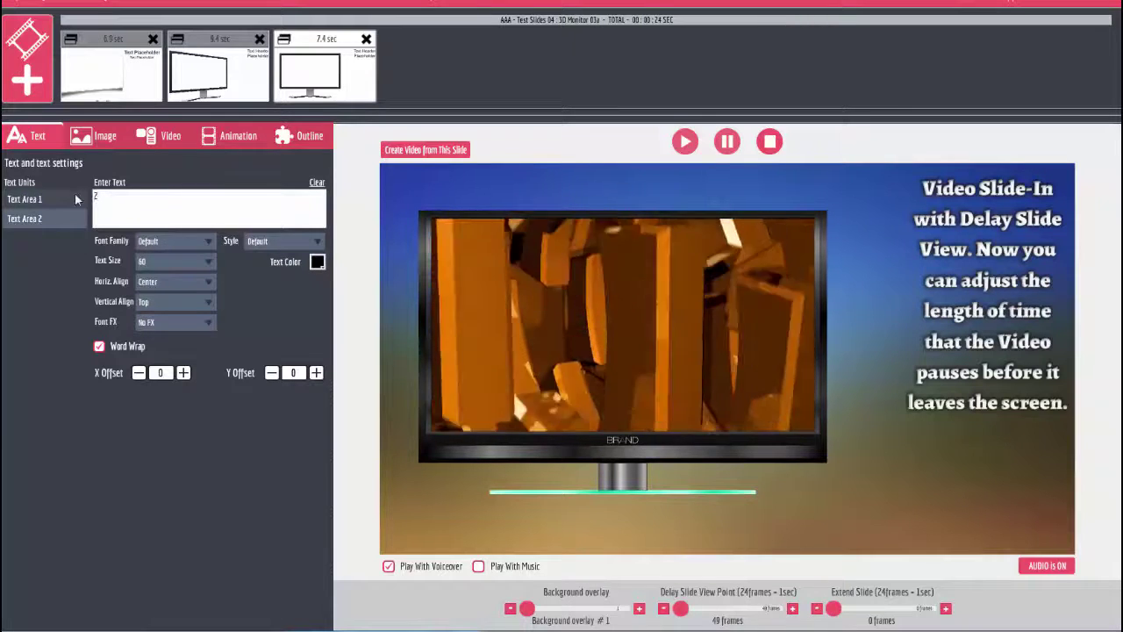
pyautogui.click(315, 48)
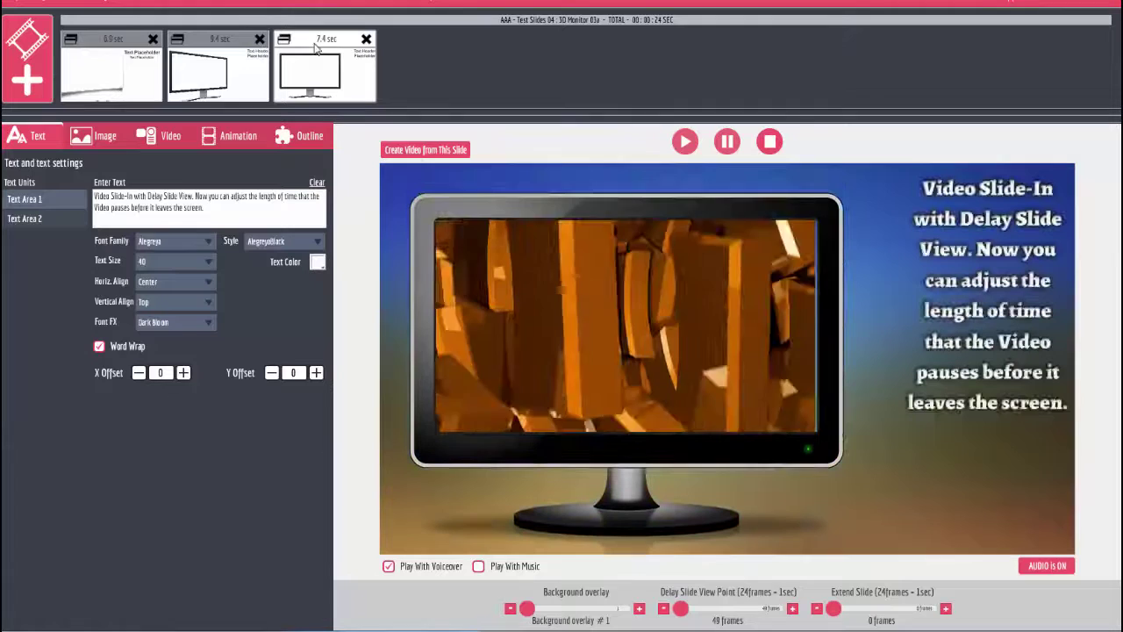
pyautogui.click(52, 221)
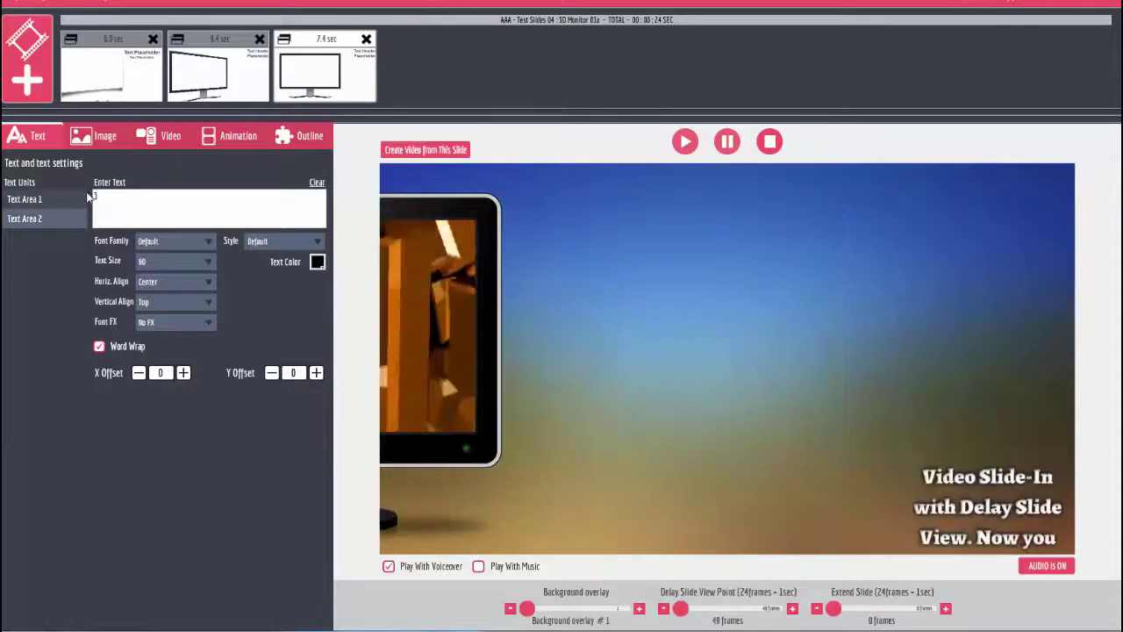
pyautogui.click(342, 43)
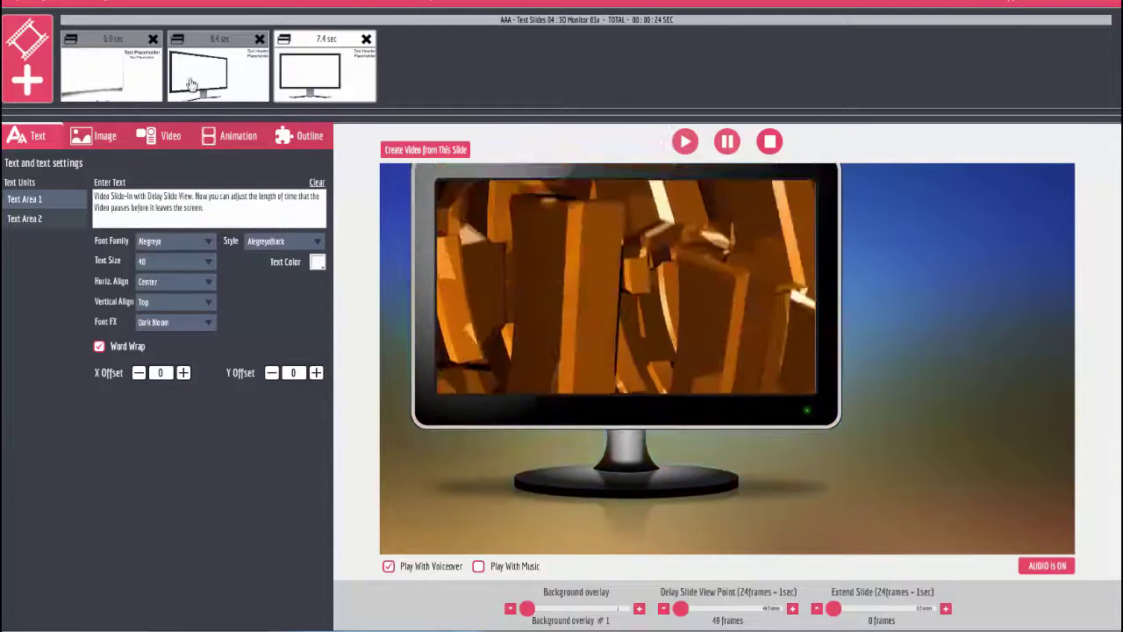
# - Switch to the 3D Monitor 01b slide and preview its monitor in styles 2, 3 and 4
pyautogui.click(211, 46)
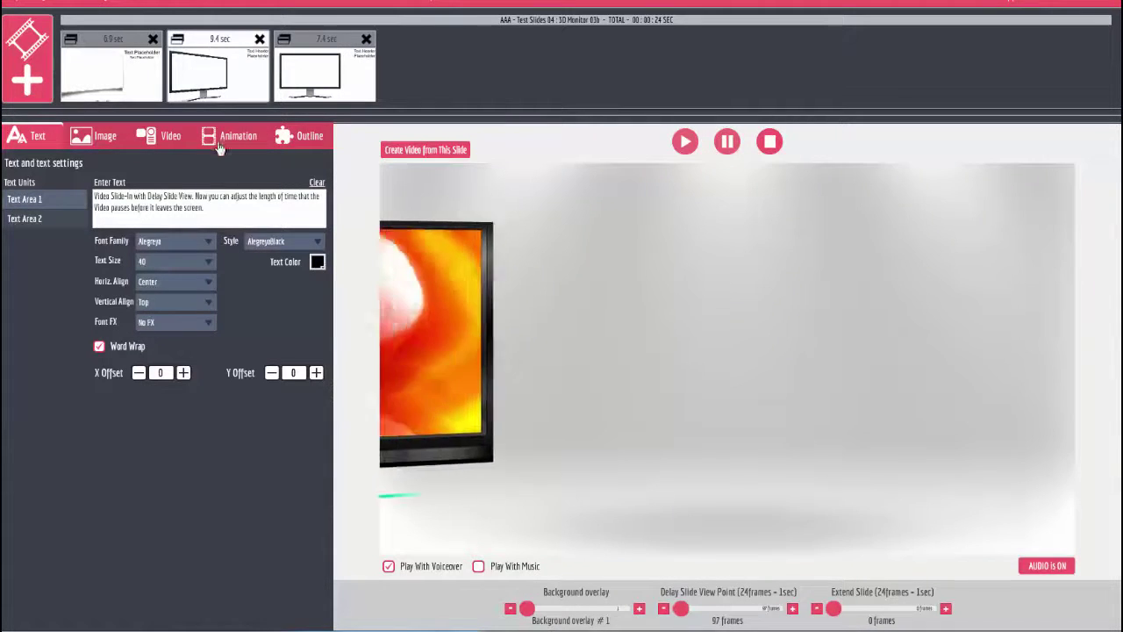
pyautogui.click(30, 219)
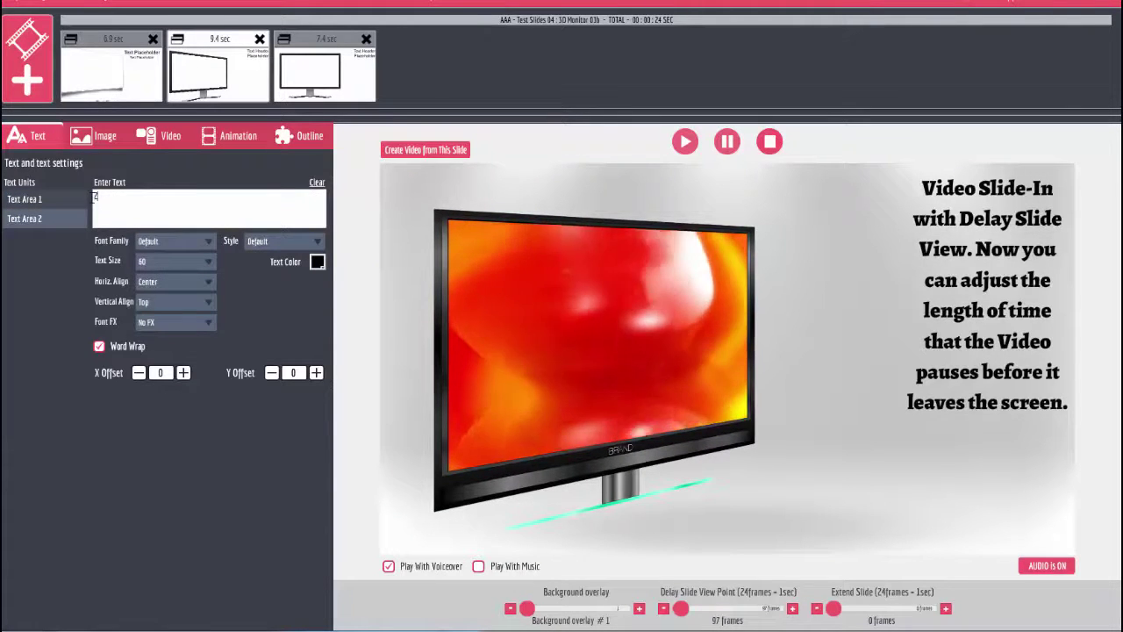
pyautogui.click(202, 42)
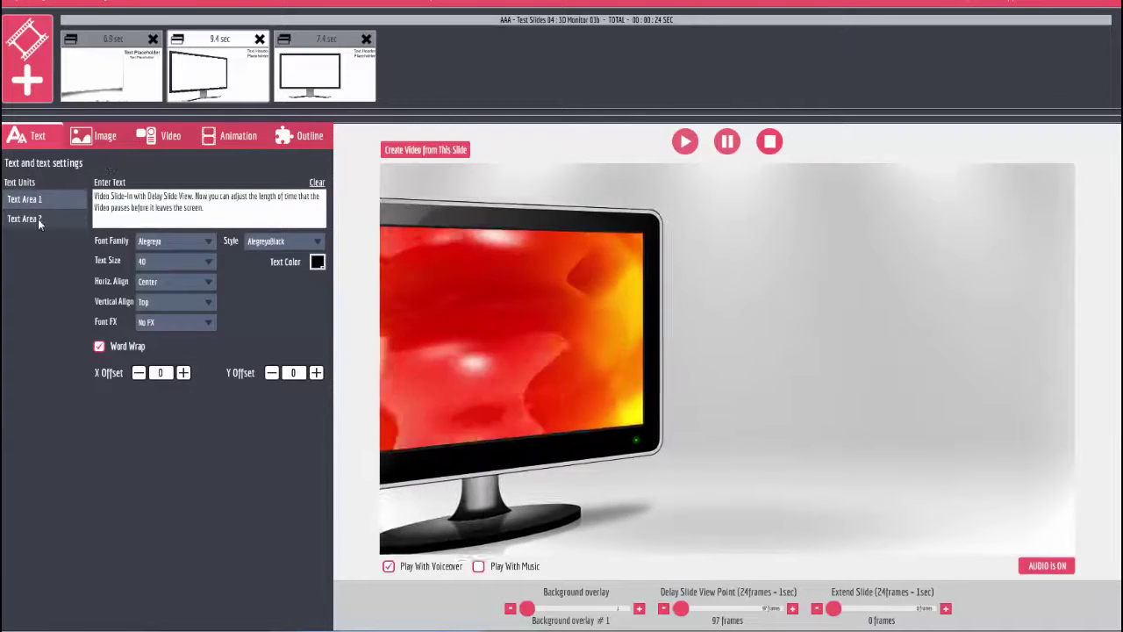
pyautogui.click(35, 219)
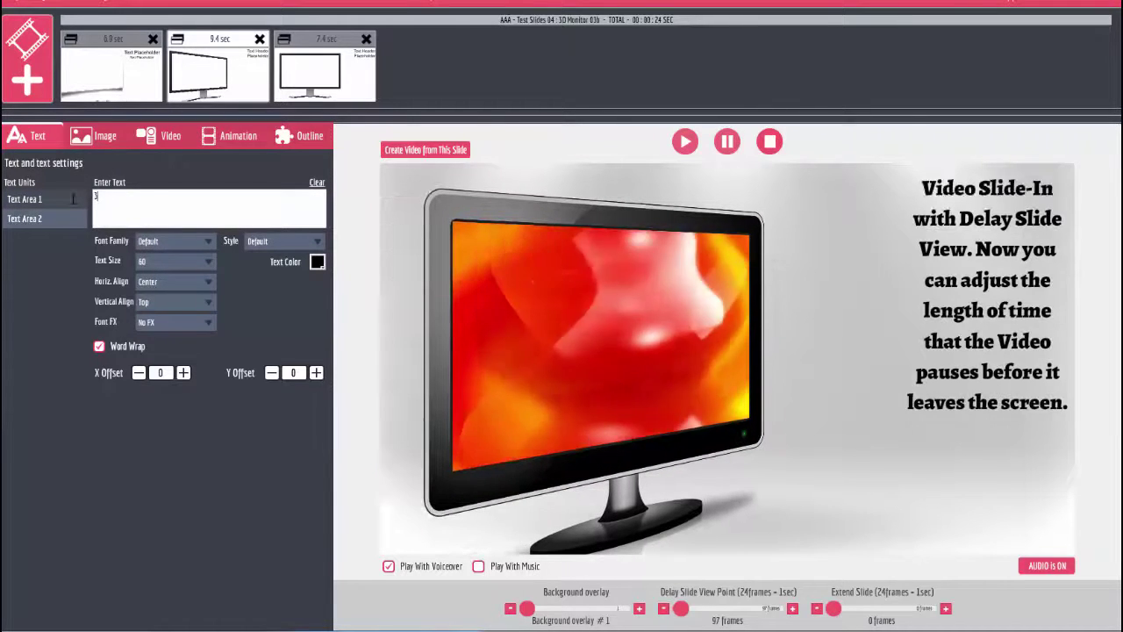
pyautogui.click(218, 42)
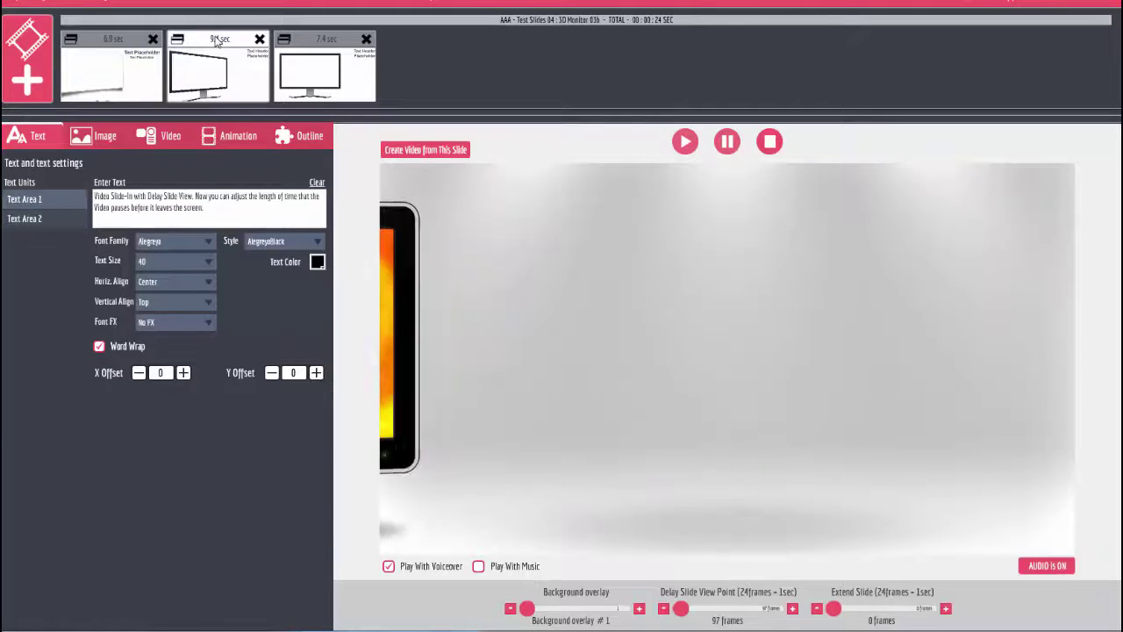
pyautogui.click(45, 217)
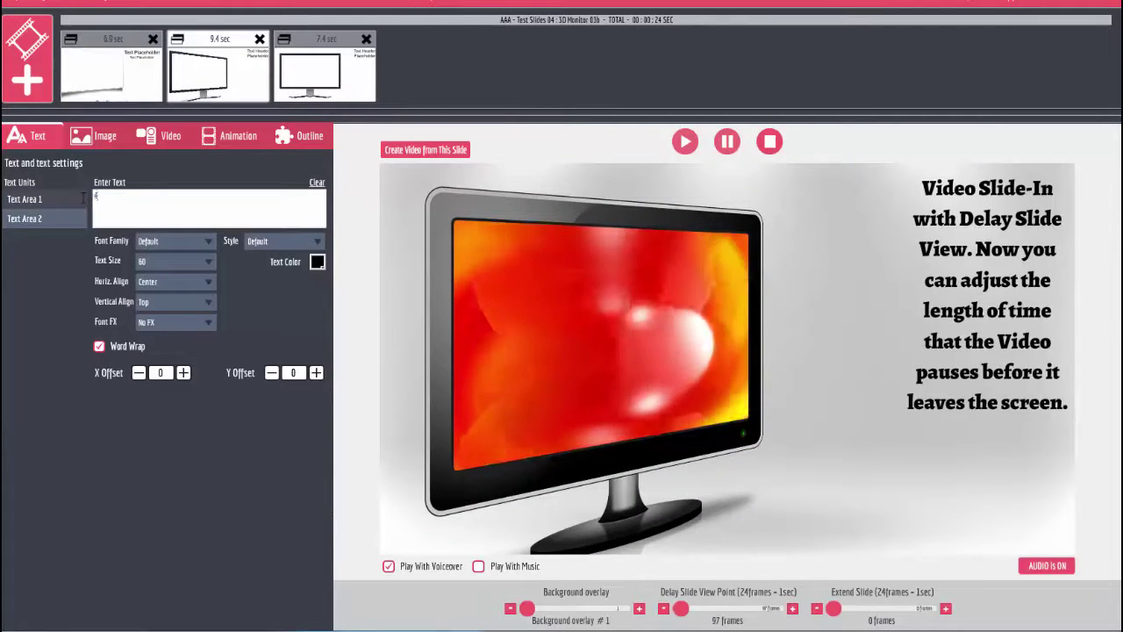
pyautogui.click(224, 44)
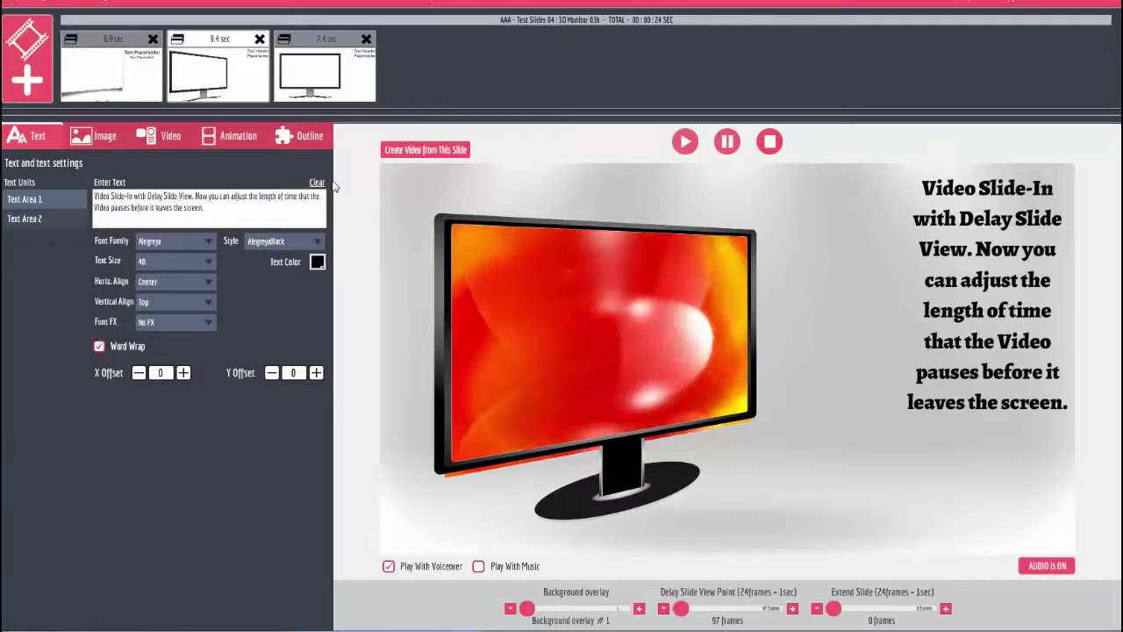
# - Set the 3D Monitor 01a slide's Text Area 2 to 4 and replay its preview
pyautogui.click(329, 55)
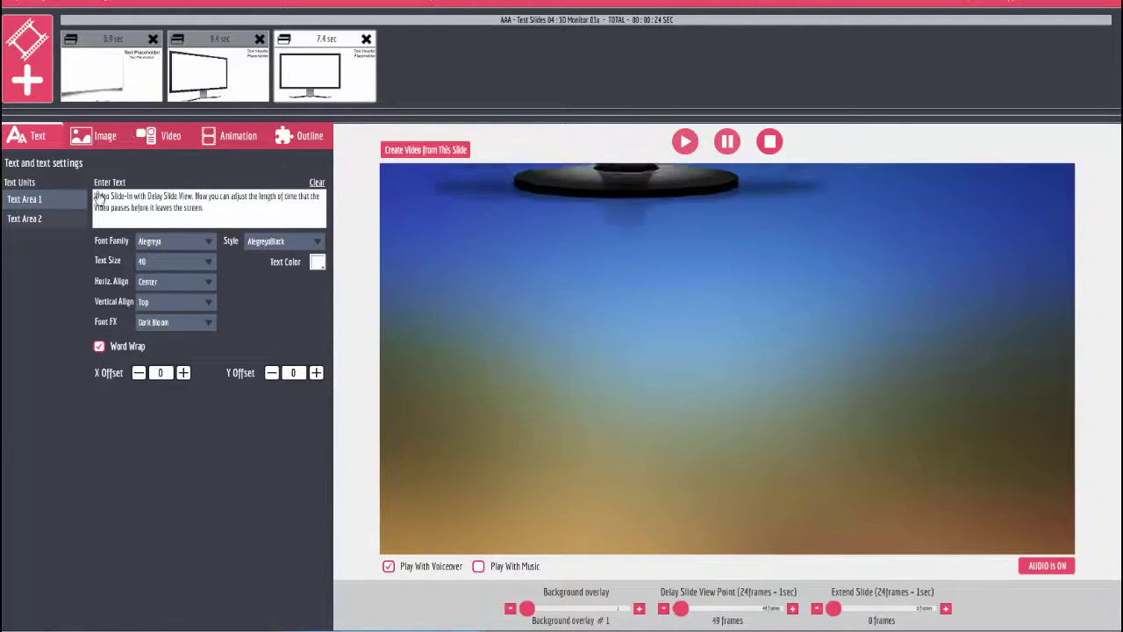
pyautogui.click(40, 218)
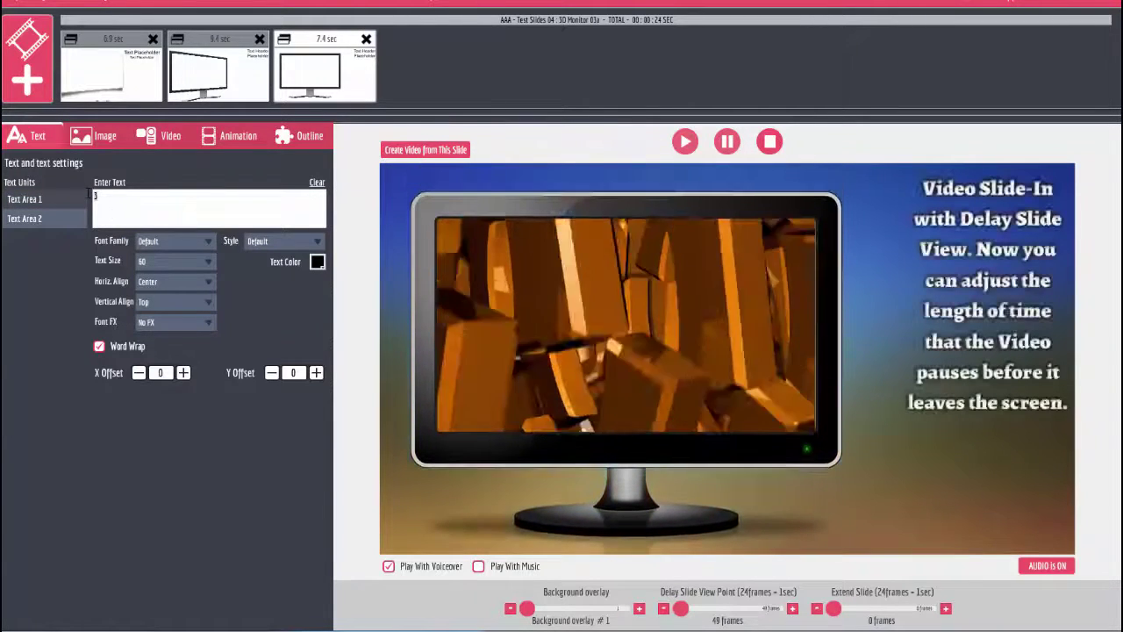
pyautogui.click(79, 200)
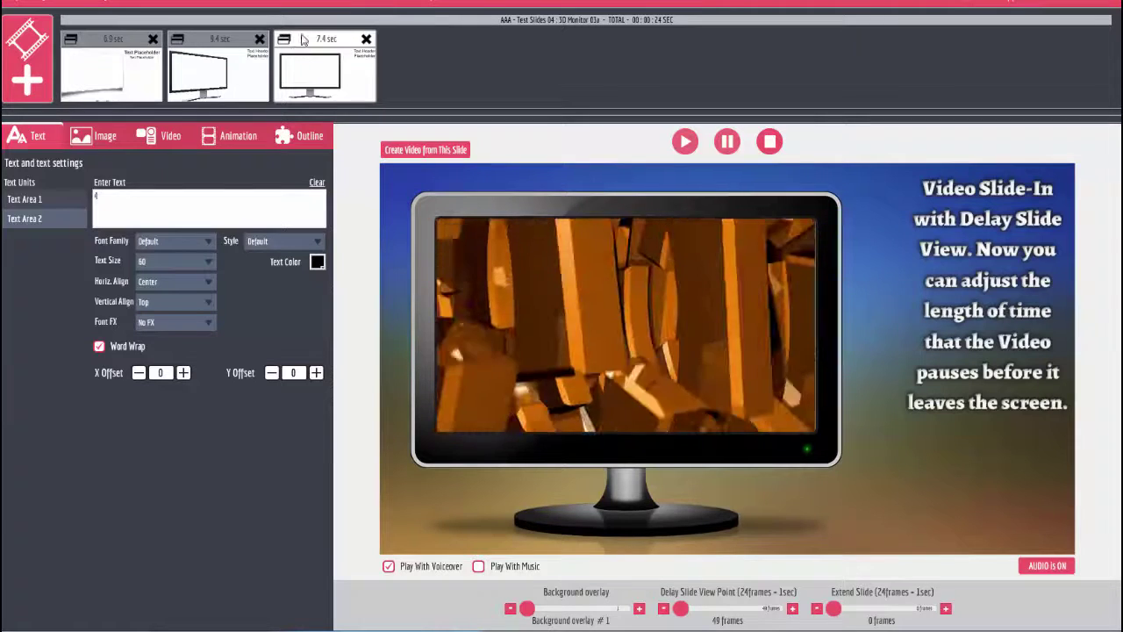
pyautogui.click(321, 81)
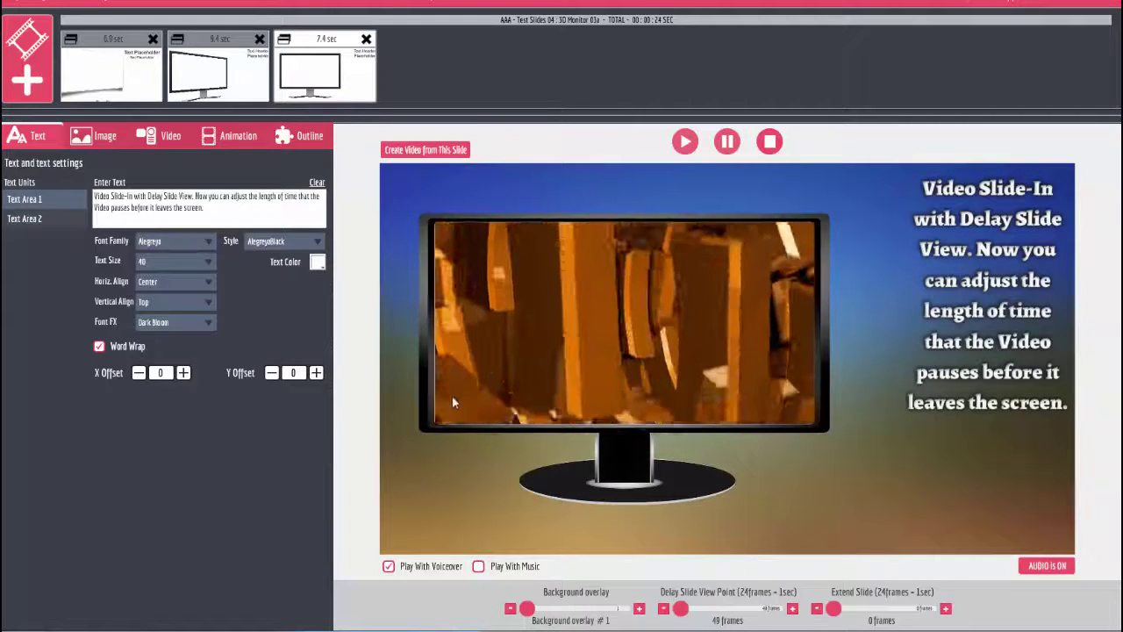
# - Confirm Text Area 2 reads 4 on both monitor slides, ending on 3D Monitor 01b
pyautogui.click(219, 41)
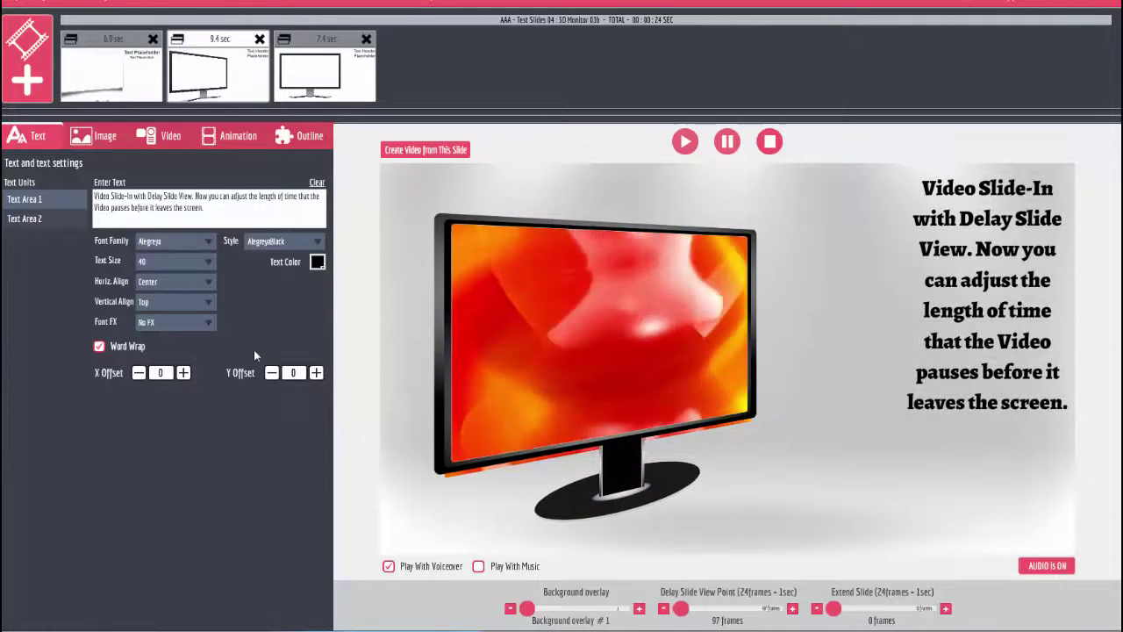
pyautogui.click(46, 222)
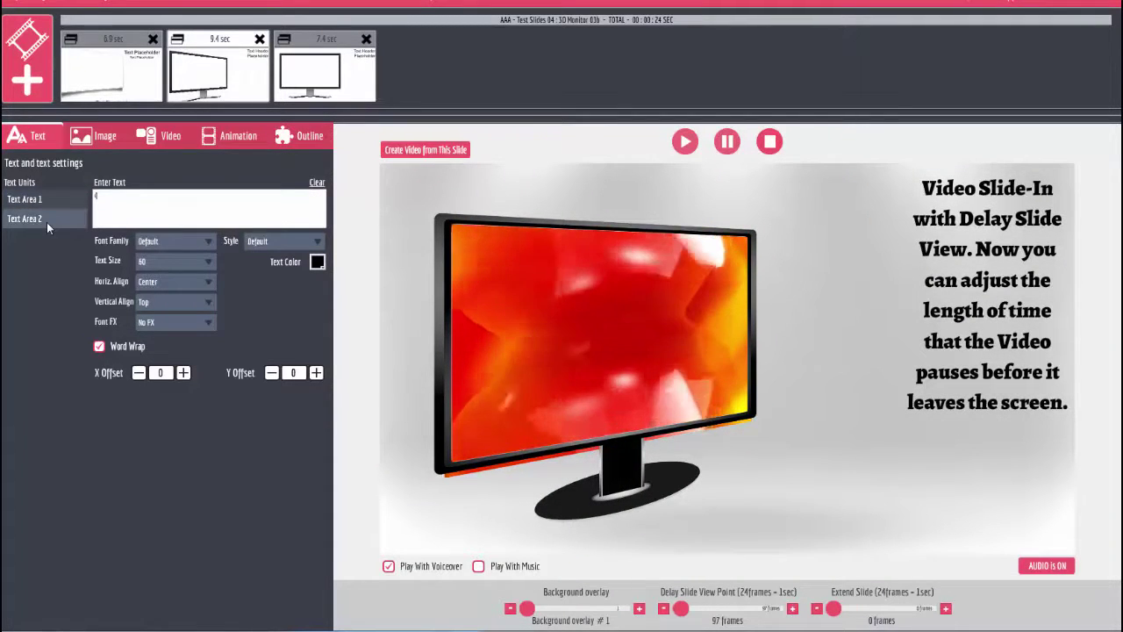
pyautogui.click(320, 75)
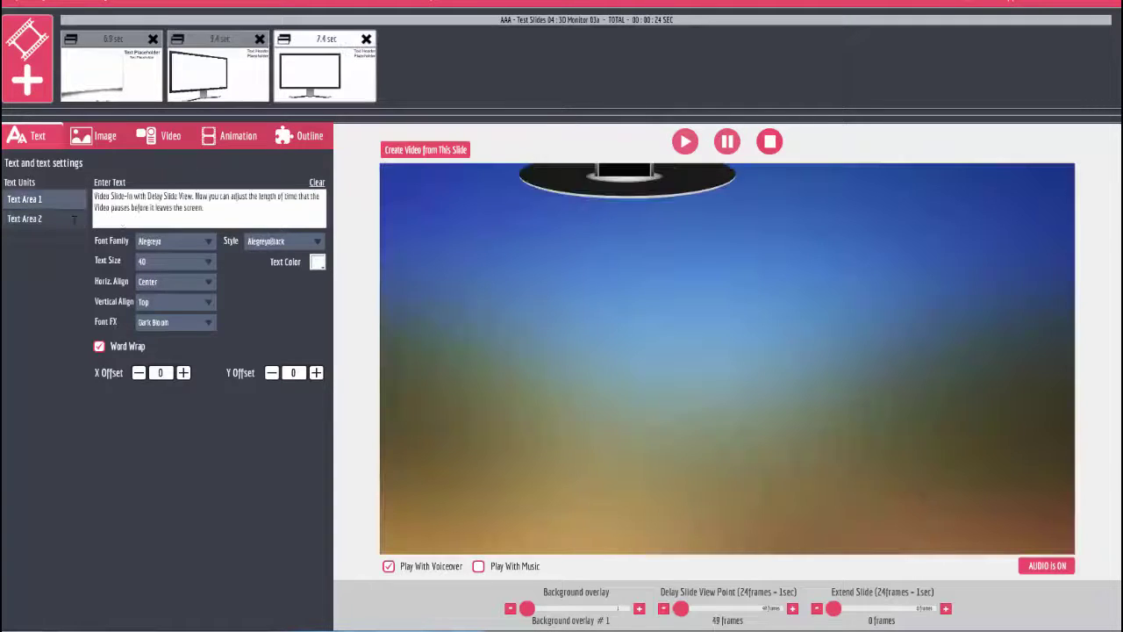
pyautogui.click(50, 226)
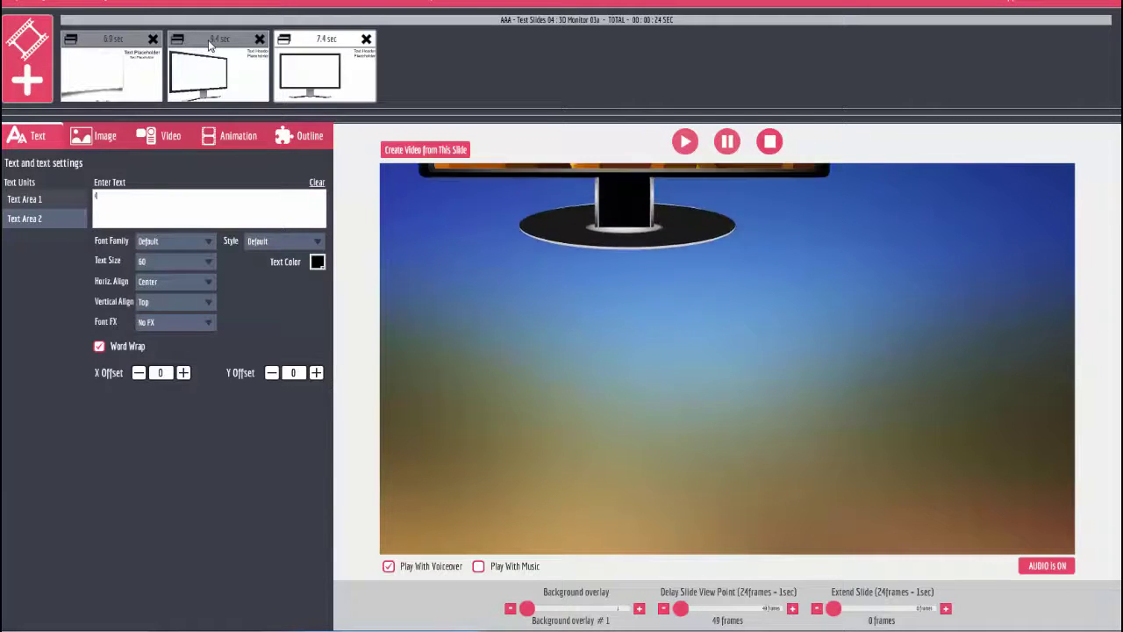
pyautogui.click(216, 46)
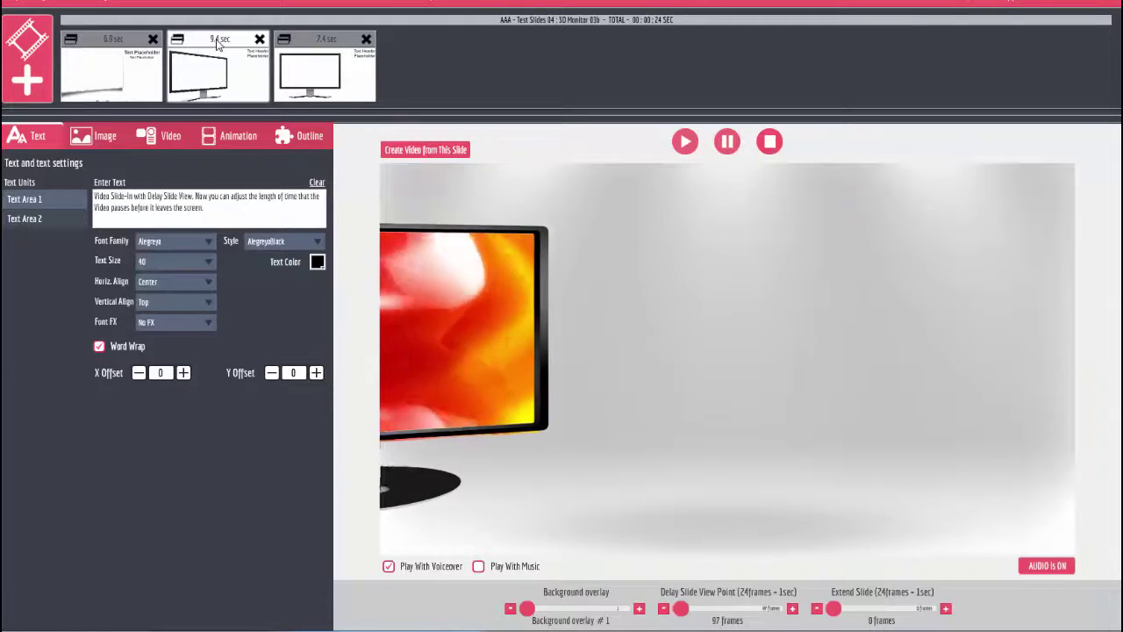